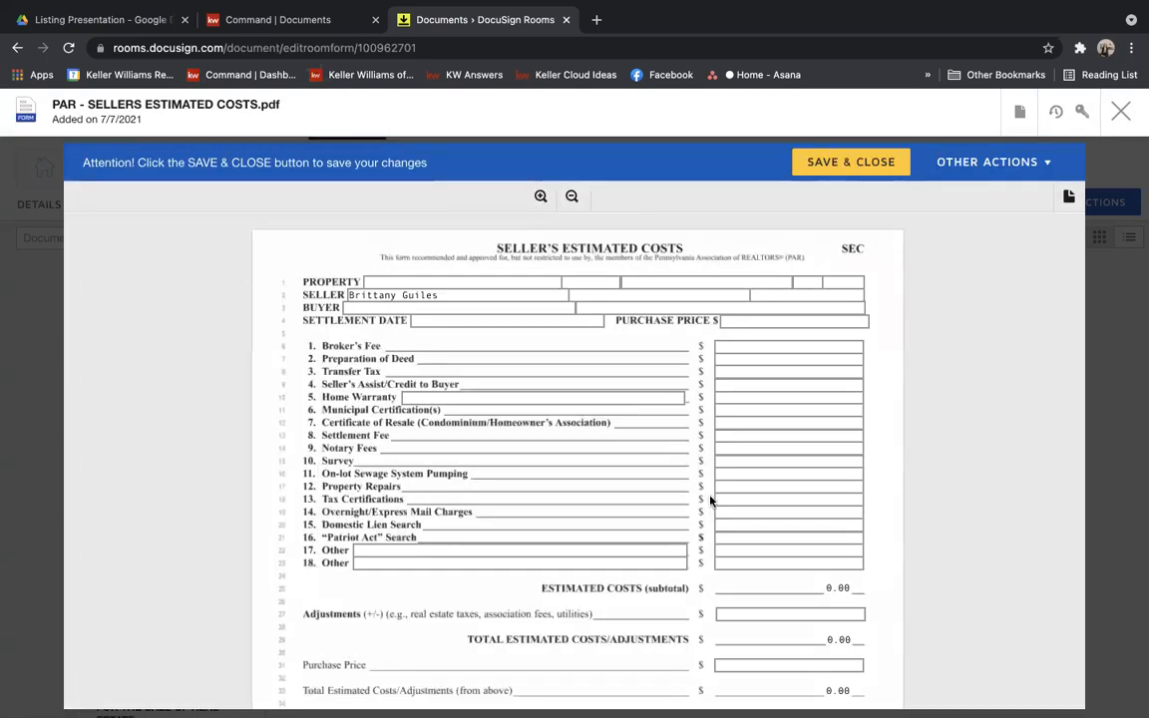
Look over the whole Seller's Estimated Costs form and place the cursor in the first property address field.
{"action": "left_click", "coordinate": [396, 285]}
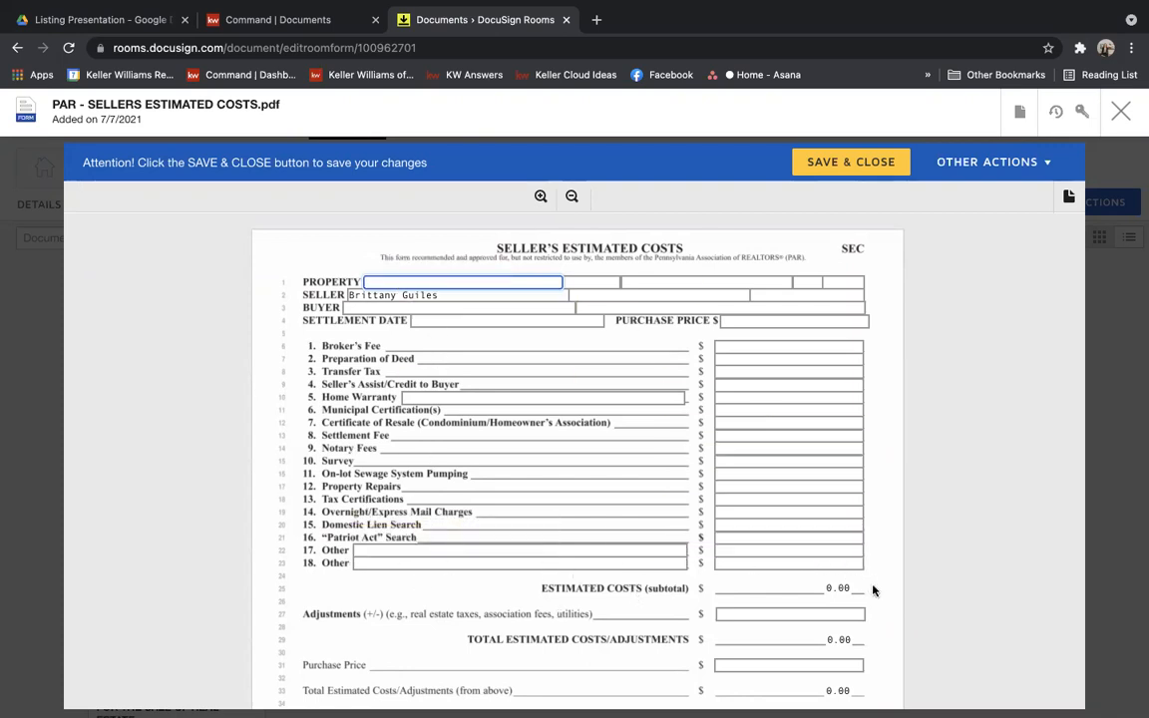
{"action": "scroll", "coordinate": [873, 591], "scroll_direction": "down", "scroll_amount": 1}
{"action": "scroll", "coordinate": [873, 591], "scroll_direction": "down", "scroll_amount": 5}
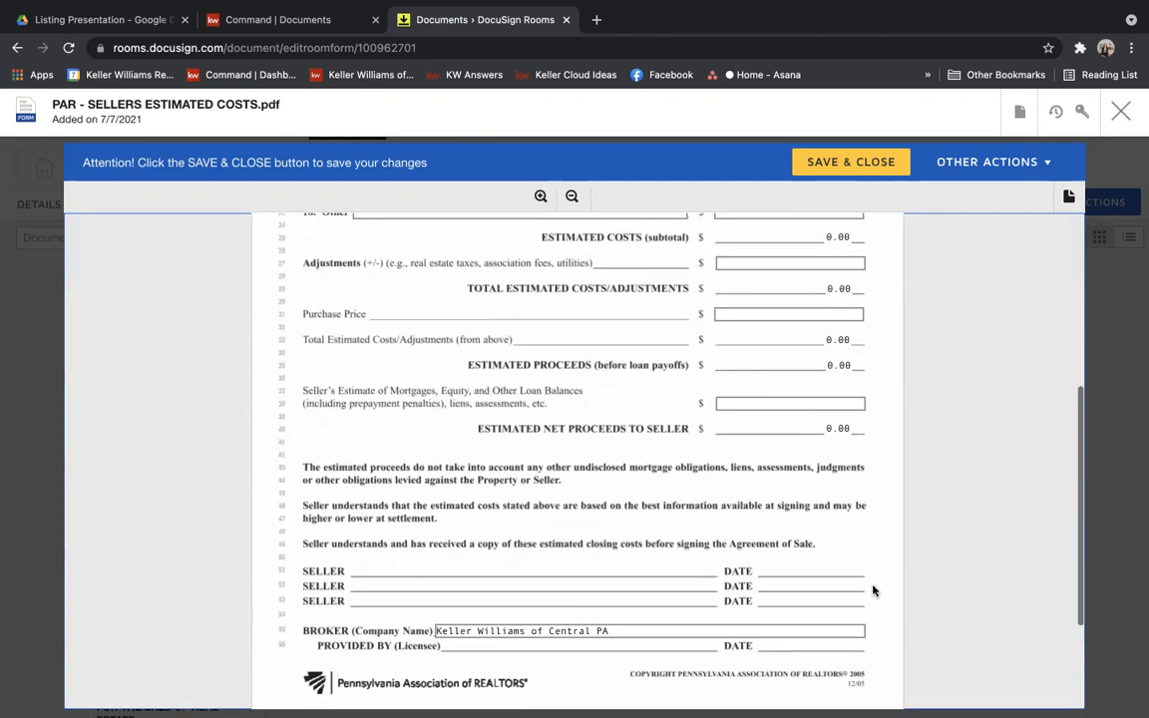
{"action": "scroll", "coordinate": [873, 591], "scroll_direction": "up", "scroll_amount": 6}
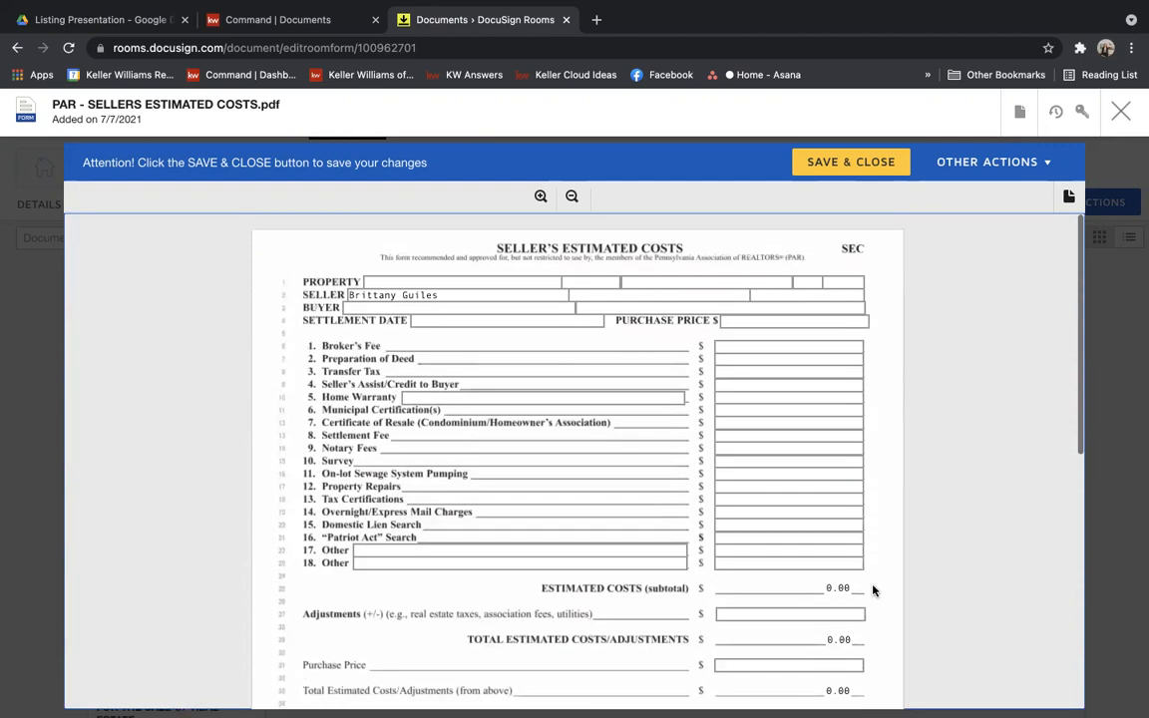
{"action": "left_click", "coordinate": [389, 282]}
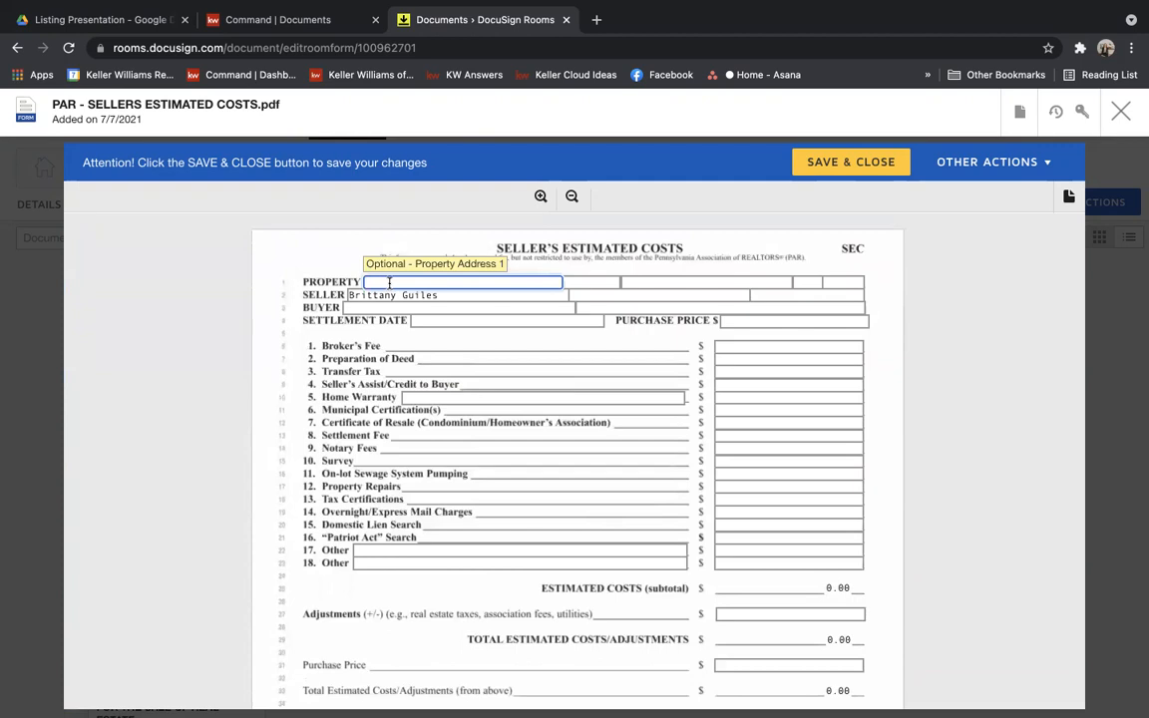
{"action": "type", "text": "58 Ing"}
{"action": "key", "text": "BackSpace"}
{"action": "key", "text": "BackSpace"}
{"action": "key", "text": "BackSpace"}
{"action": "key", "text": "BackSpace"}
{"action": "key", "text": "BackSpace"}
{"action": "key", "text": "BackSpace"}
Fill in the property's street address, city, state and ZIP code on the form.
{"action": "type", "text": "123 main st"}
{"action": "key", "text": "Tab"}
{"action": "key", "text": "Tab"}
{"action": "type", "text": "cariisle"}
{"action": "key", "text": "Tab"}
{"action": "type", "text": "pa"}
{"action": "key", "text": "Tab"}
{"action": "type", "text": "17015"}
{"action": "key", "text": "Tab"}
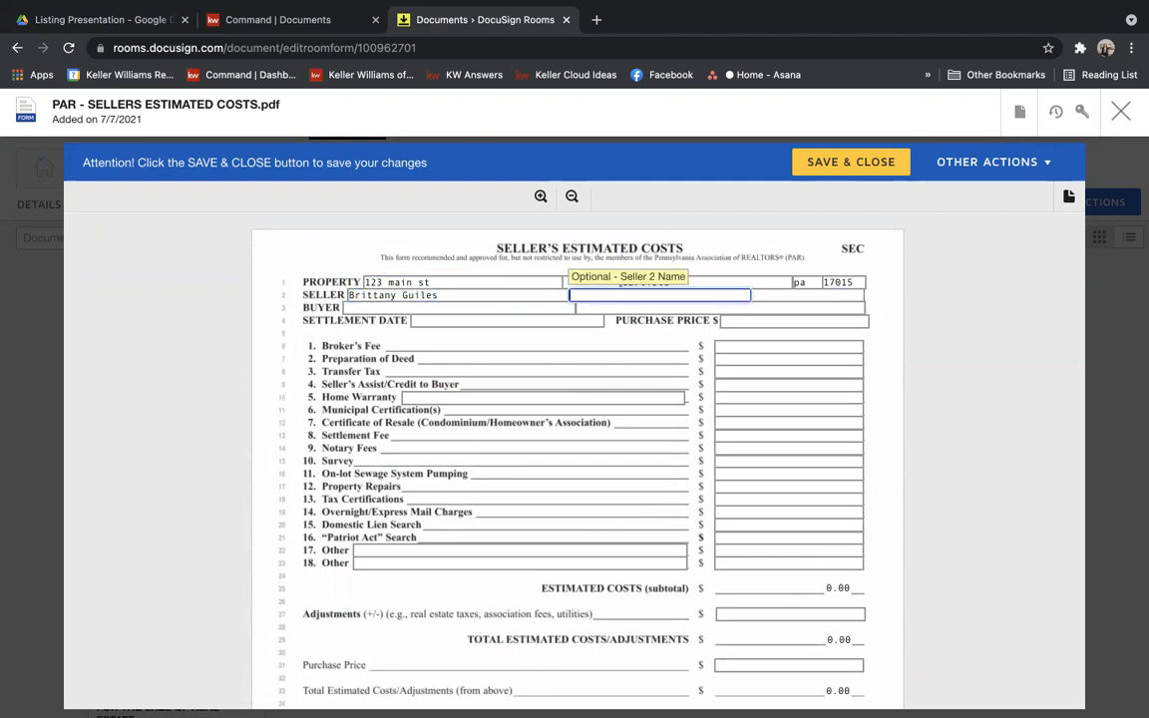
Skip the second seller, buyer and settlement date fields and set the purchase price to 250,000.
{"action": "key", "text": "Tab"}
{"action": "key", "text": "Tab"}
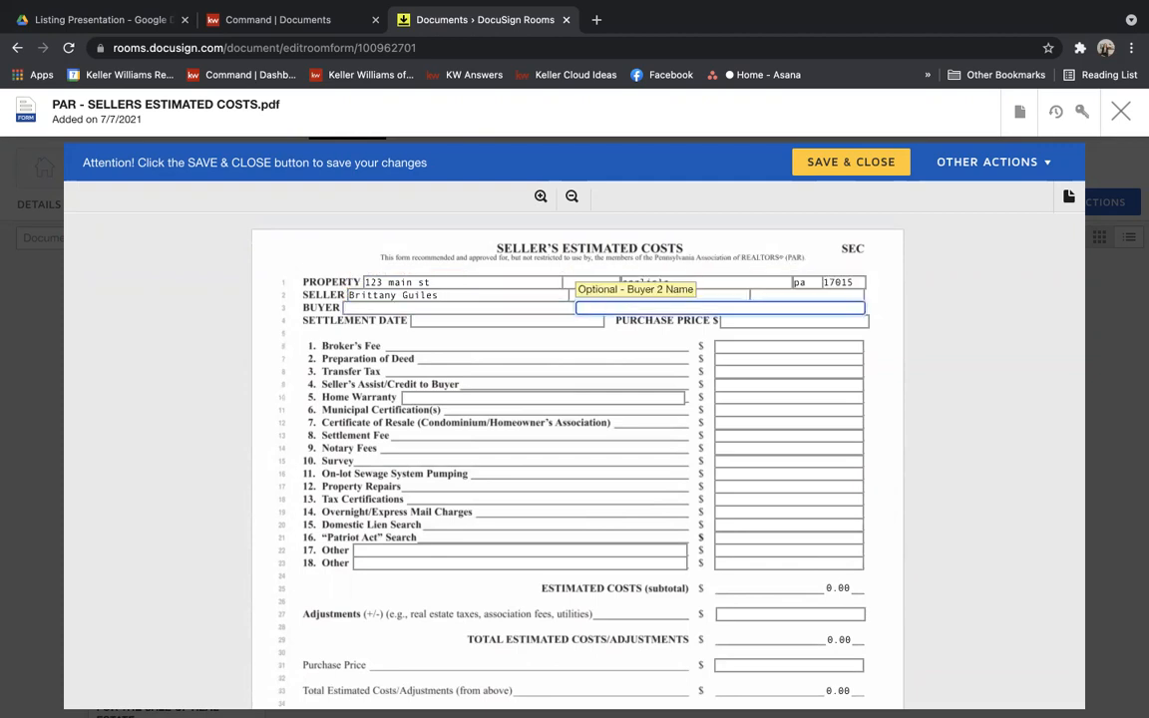
{"action": "key", "text": "Tab"}
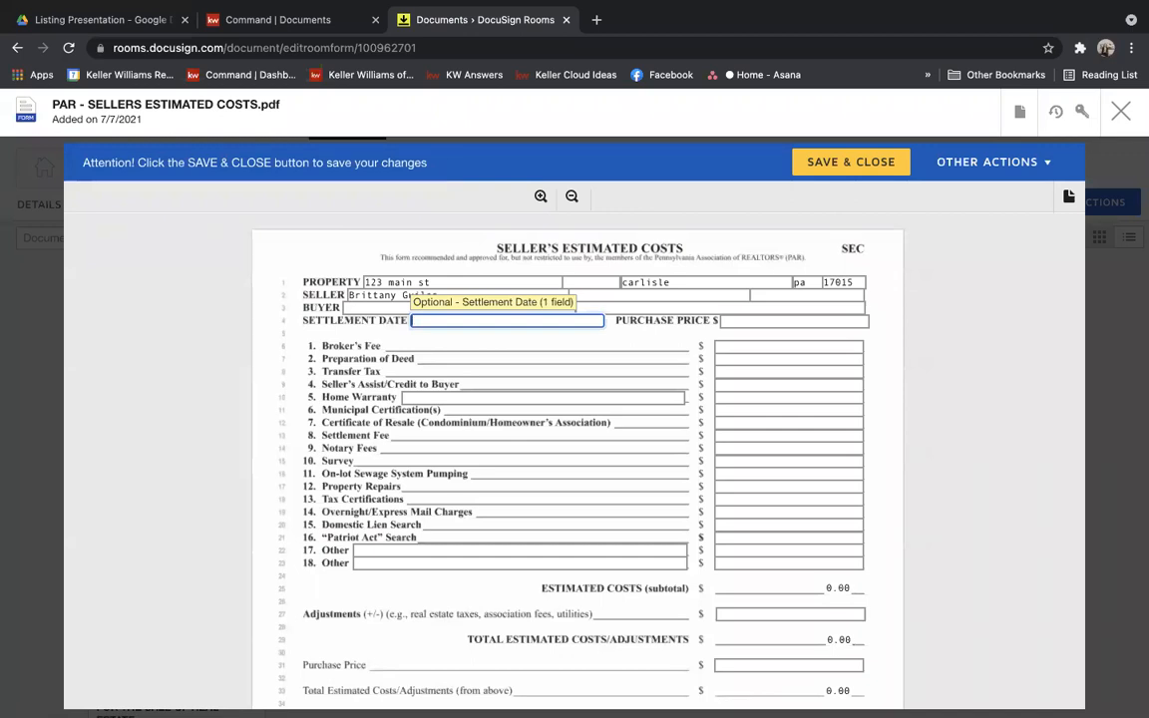
{"action": "left_click", "coordinate": [733, 317]}
{"action": "type", "text": "250.000"}
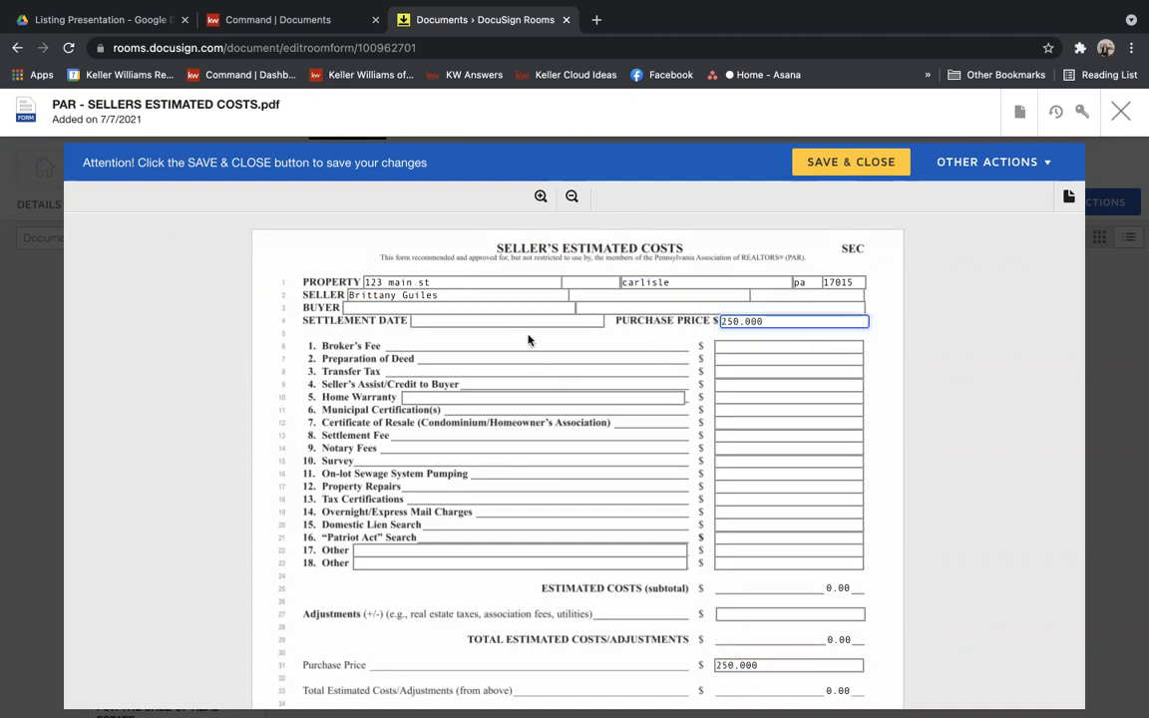
Enter a broker's fee of 15,000 and a deed preparation cost of 350.
{"action": "left_click", "coordinate": [748, 345]}
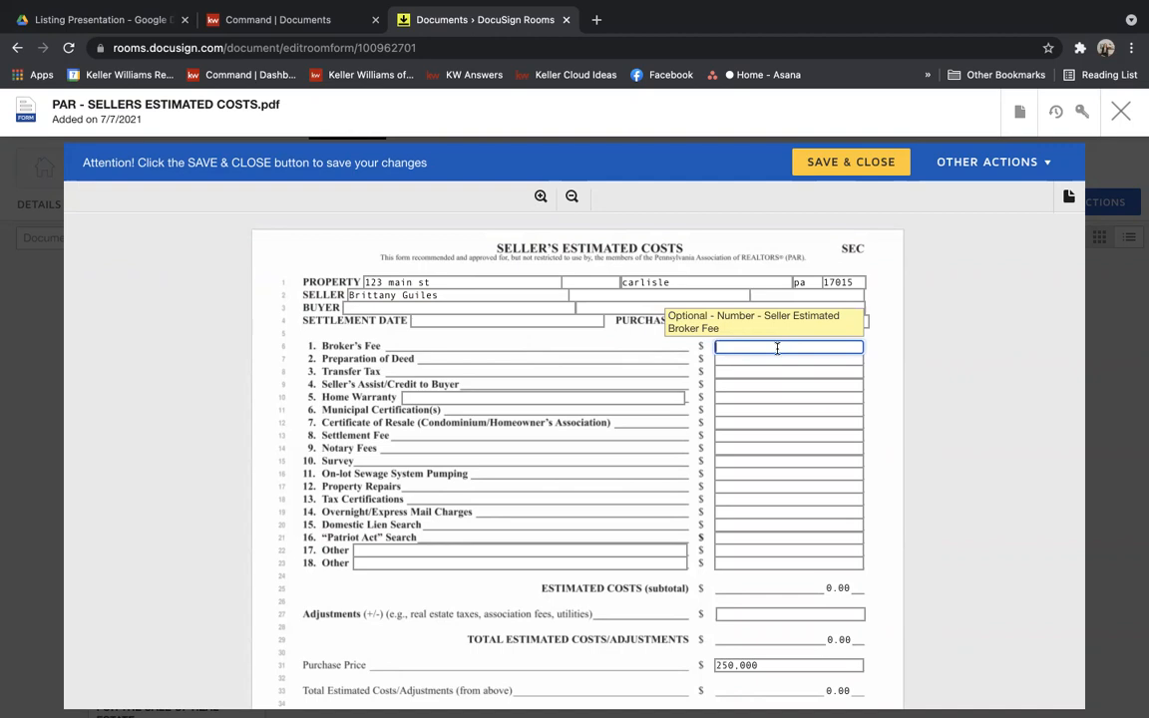
{"action": "type", "text": "15,000"}
{"action": "left_click", "coordinate": [743, 360]}
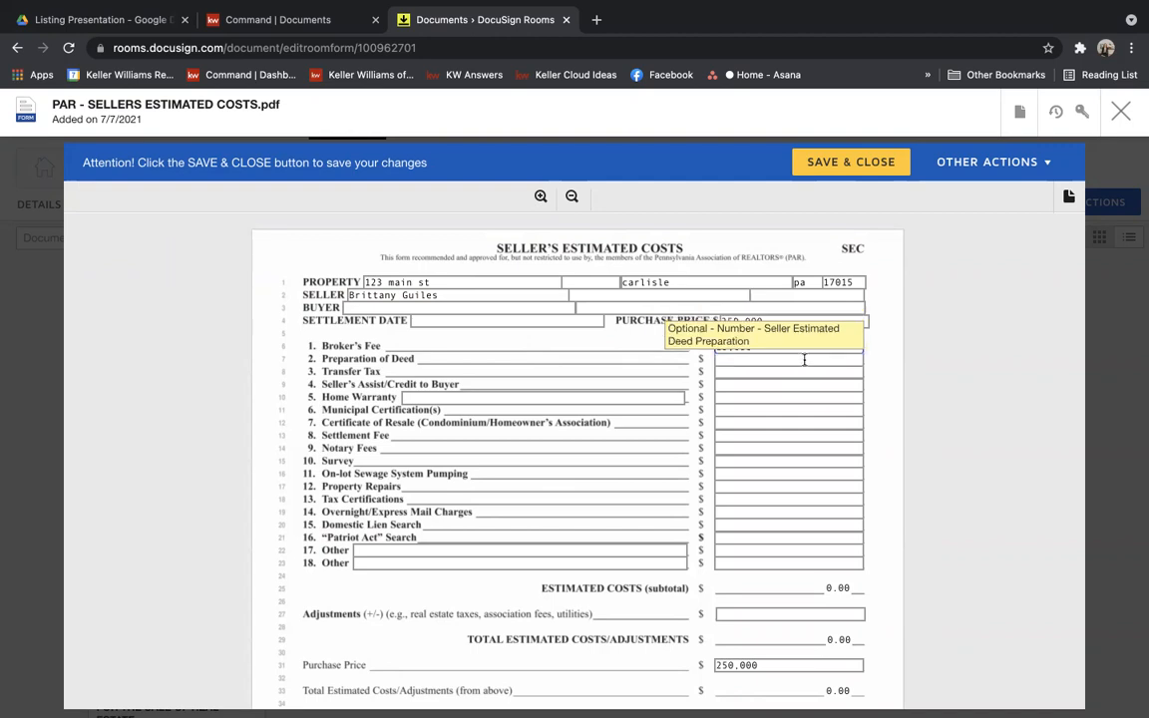
{"action": "left_click", "coordinate": [743, 359]}
{"action": "type", "text": "350"}
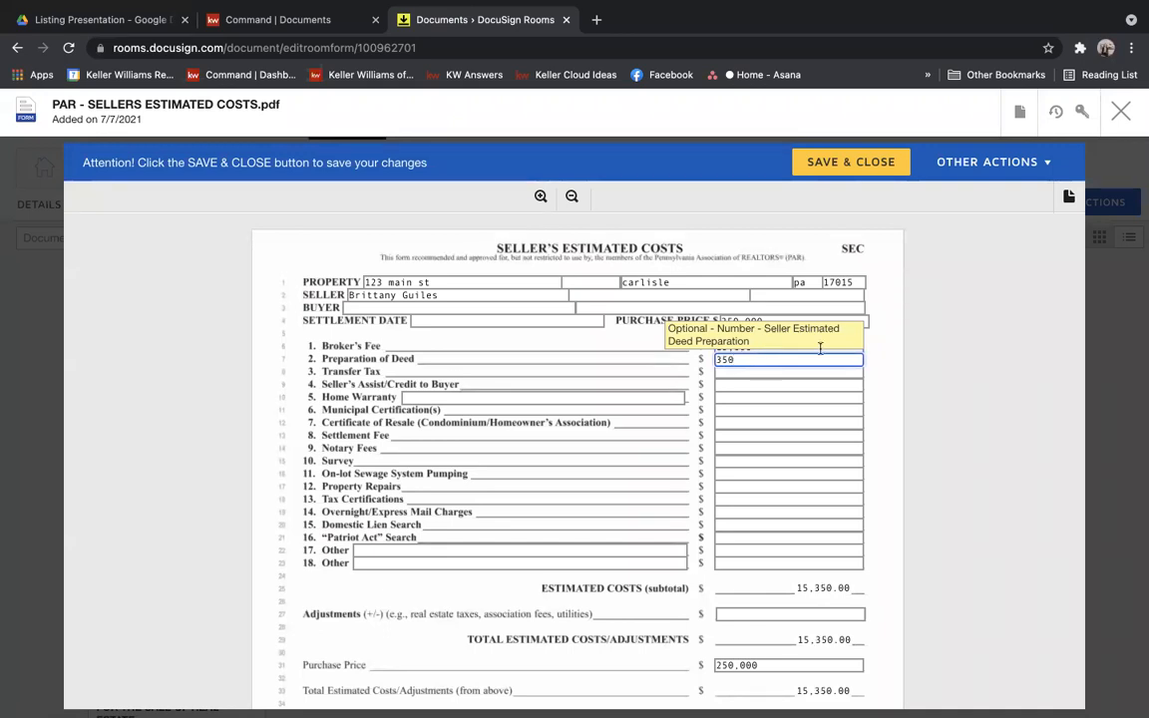
Enter a transfer tax of 2500 and a home warranty cost of 550, leaving the seller's assist blank.
{"action": "left_click", "coordinate": [767, 389]}
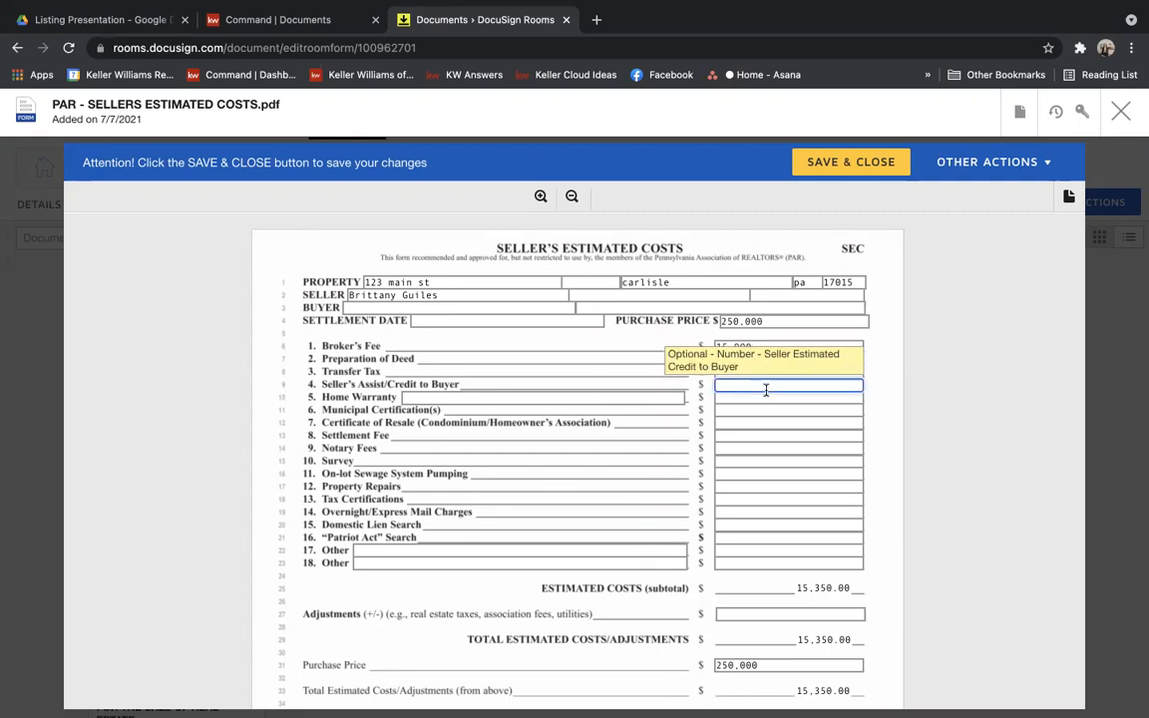
{"action": "left_click", "coordinate": [888, 391]}
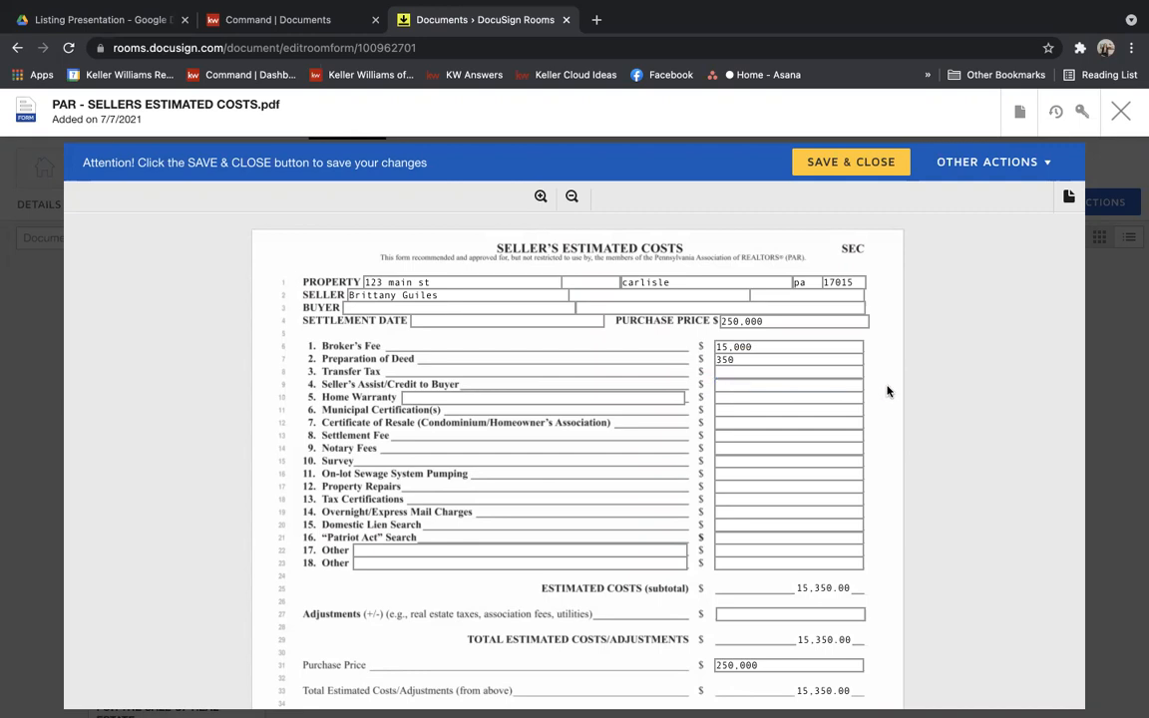
{"action": "left_click", "coordinate": [723, 371]}
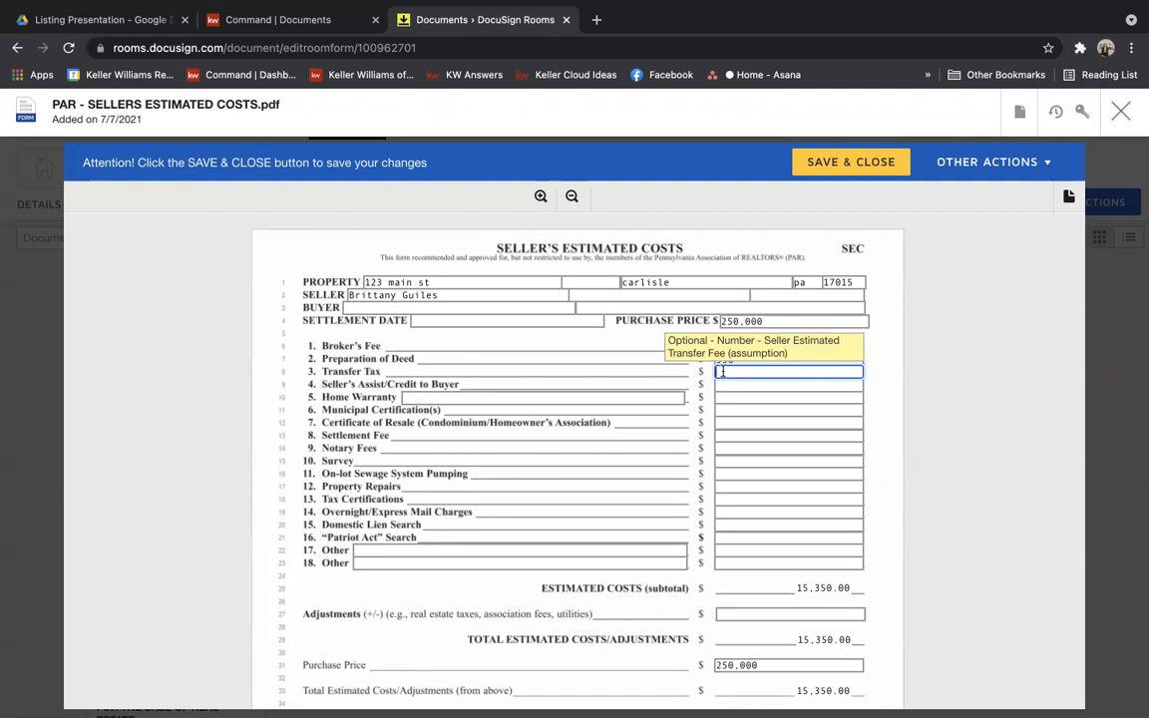
{"action": "type", "text": "2500"}
{"action": "left_click", "coordinate": [739, 382]}
{"action": "left_click", "coordinate": [732, 383]}
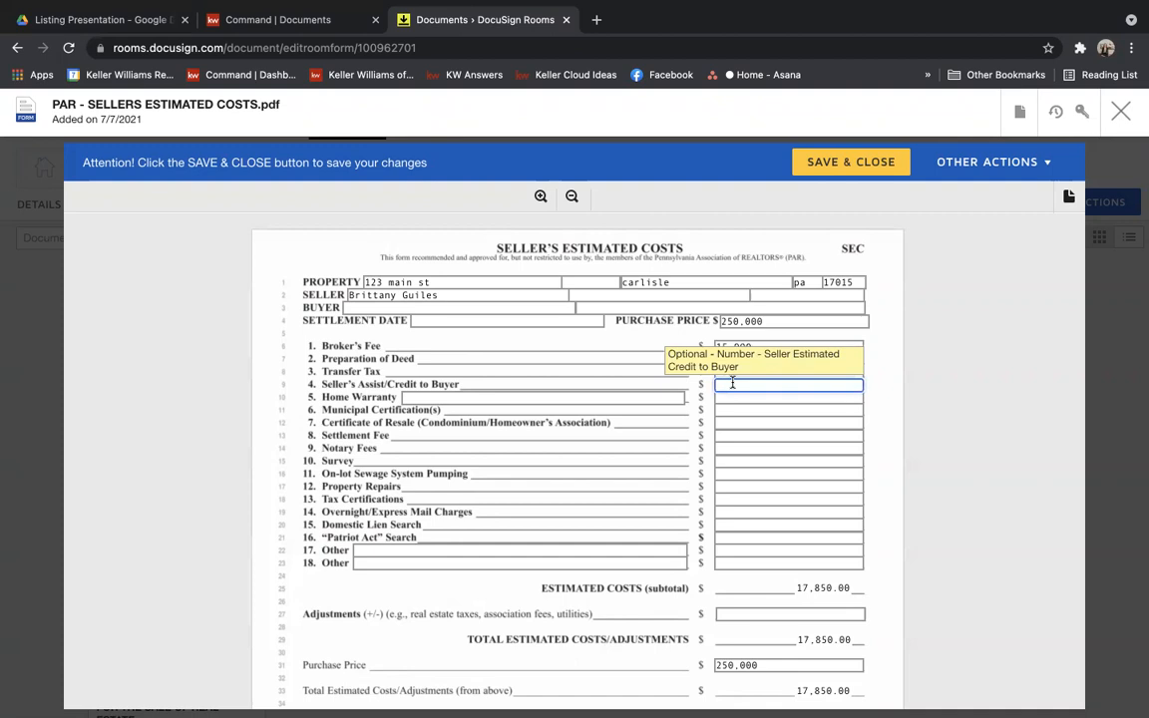
{"action": "left_click", "coordinate": [737, 398]}
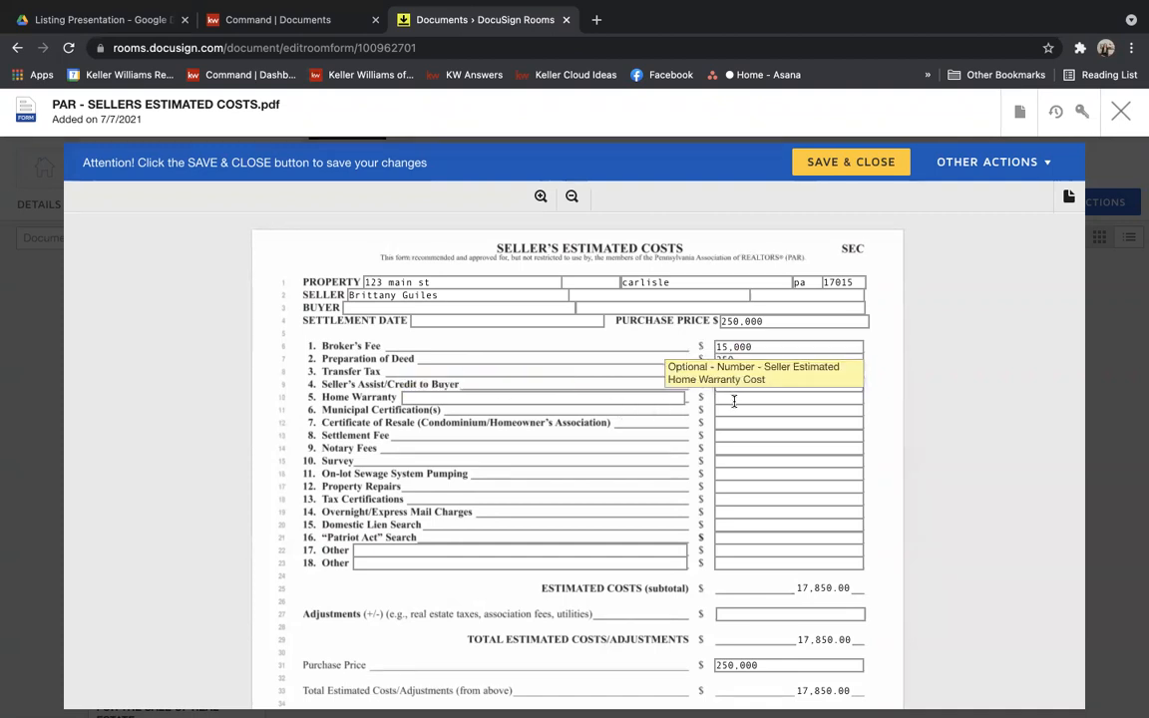
{"action": "type", "text": "550"}
{"action": "left_click", "coordinate": [648, 431]}
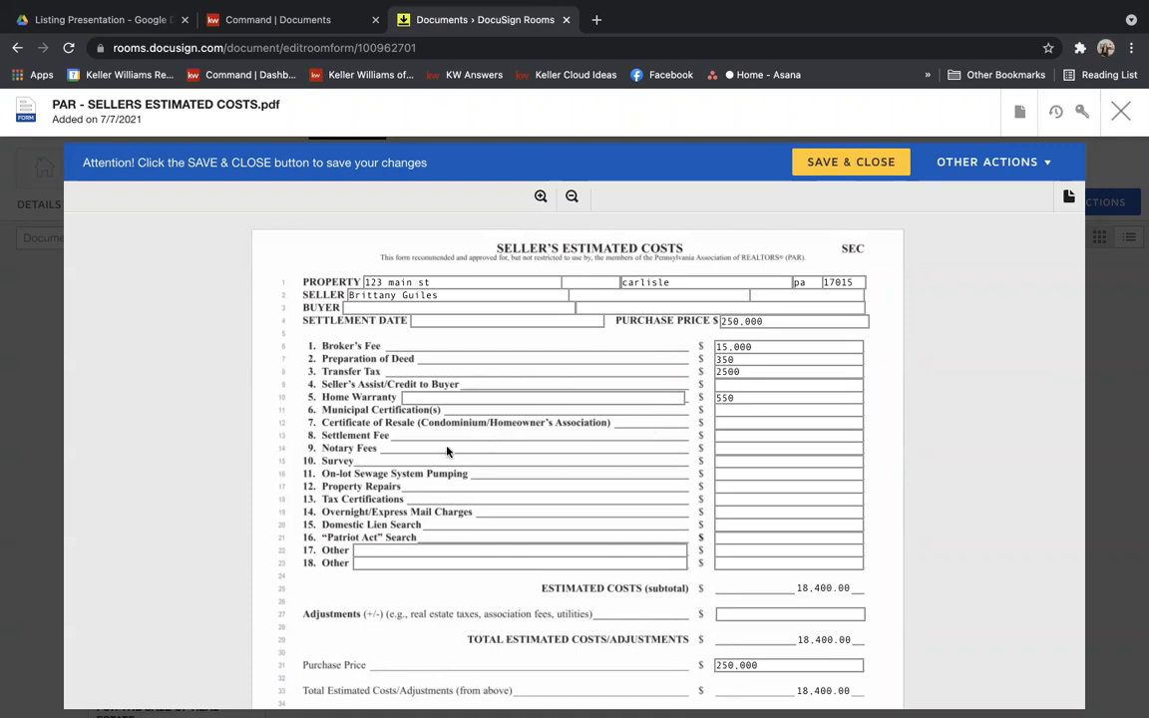
Enter 50 for the notary fees and 50 for the overnight/express mail charges.
{"action": "left_click", "coordinate": [737, 449]}
{"action": "type", "text": "50"}
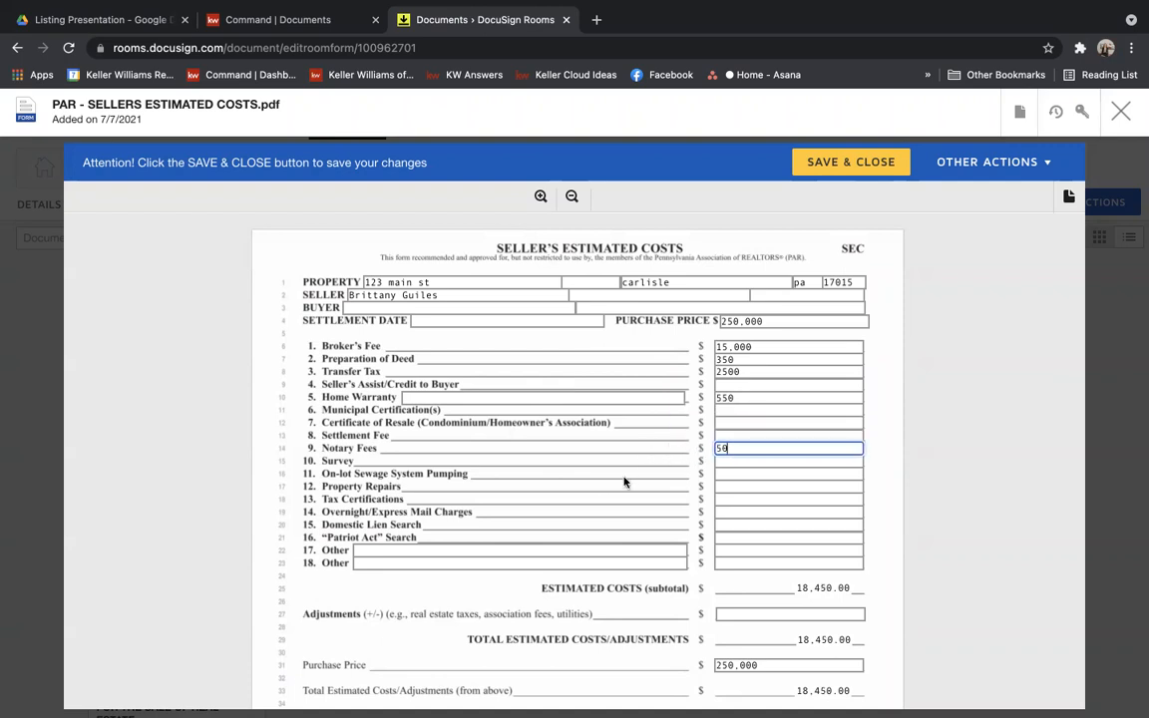
{"action": "left_click", "coordinate": [524, 480]}
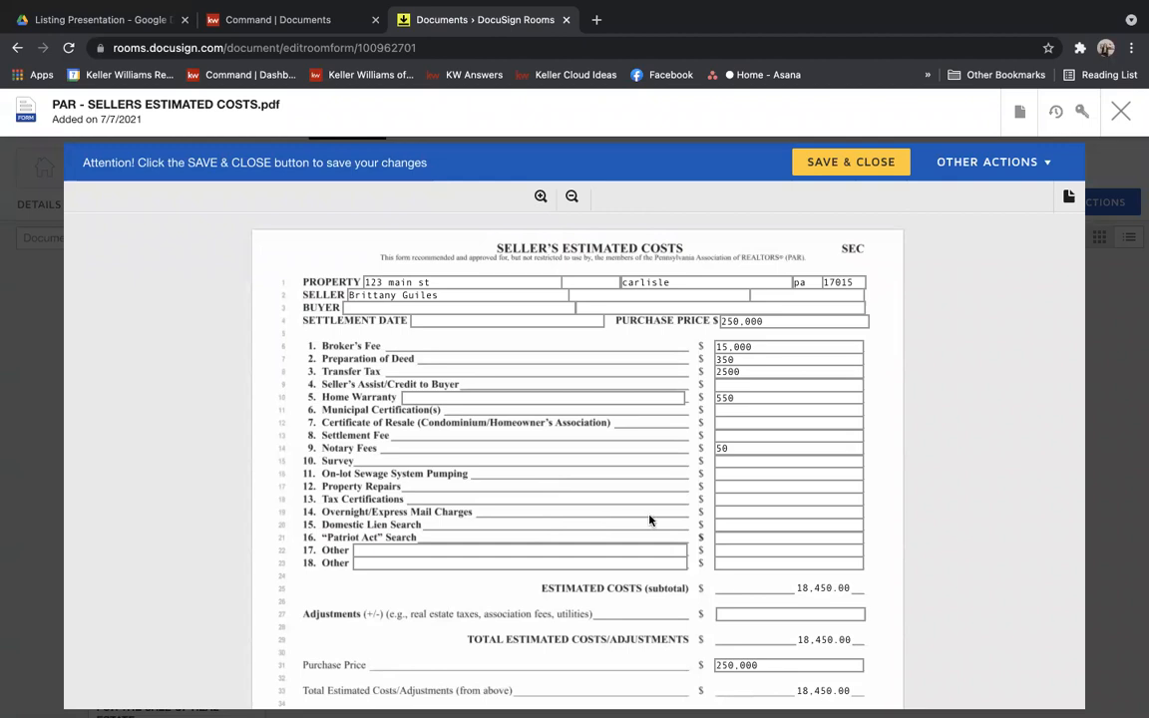
{"action": "left_click", "coordinate": [763, 514]}
{"action": "type", "text": "50"}
{"action": "left_click", "coordinate": [732, 526]}
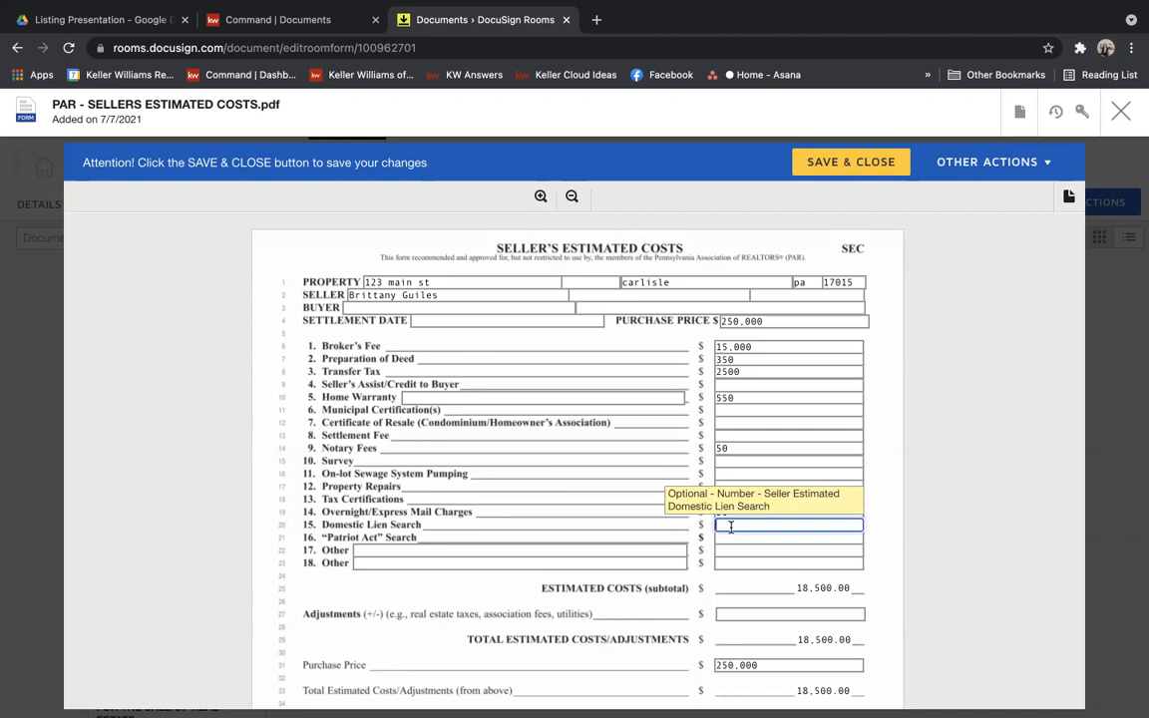
Add "Broker Fee" as the other expense on line 17 with an amount of 550.
{"action": "left_click", "coordinate": [367, 549]}
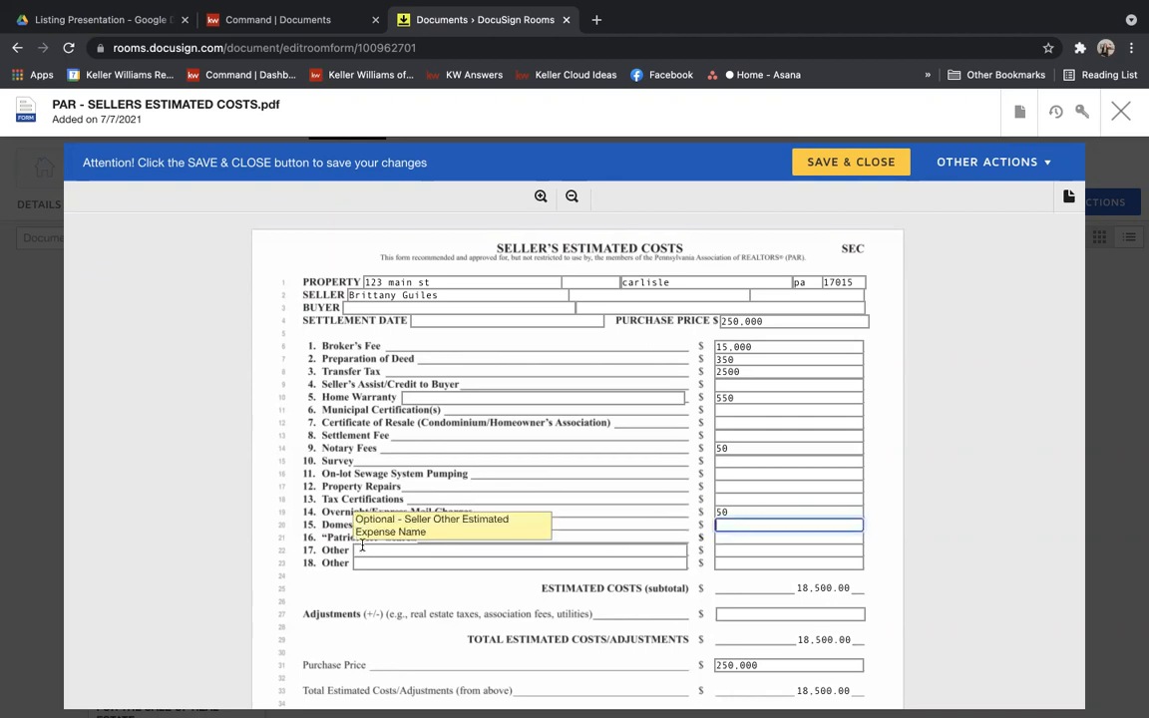
{"action": "type", "text": "Broker Fee"}
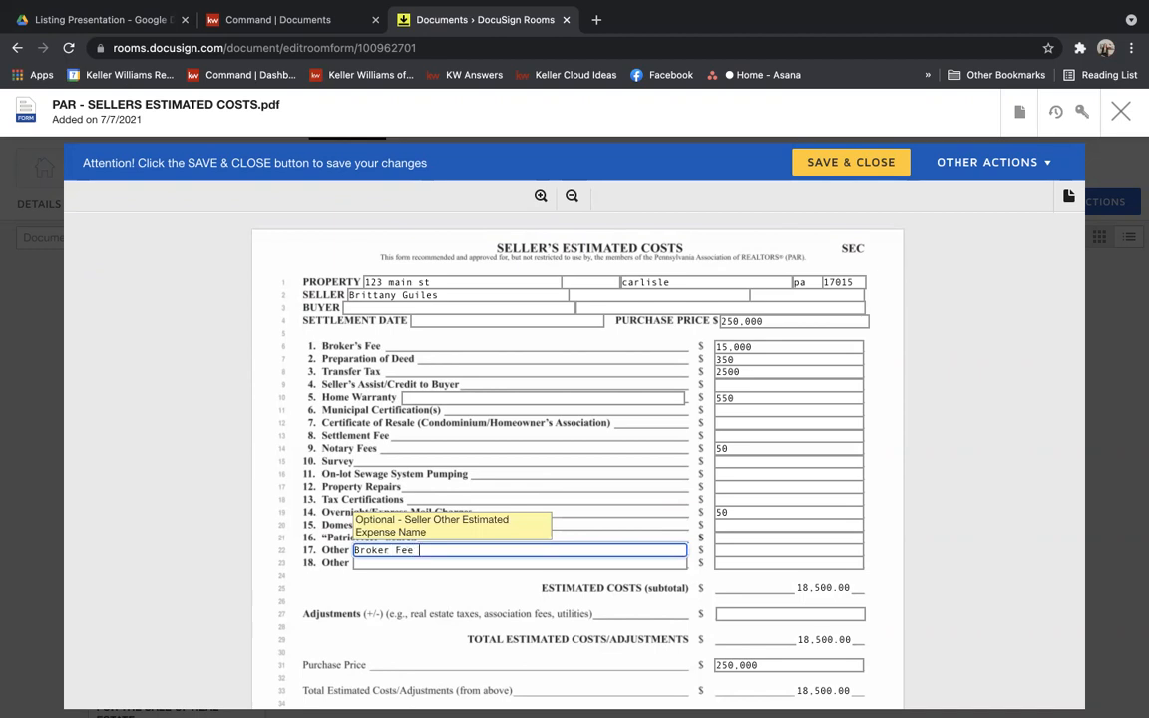
{"action": "left_click", "coordinate": [738, 550]}
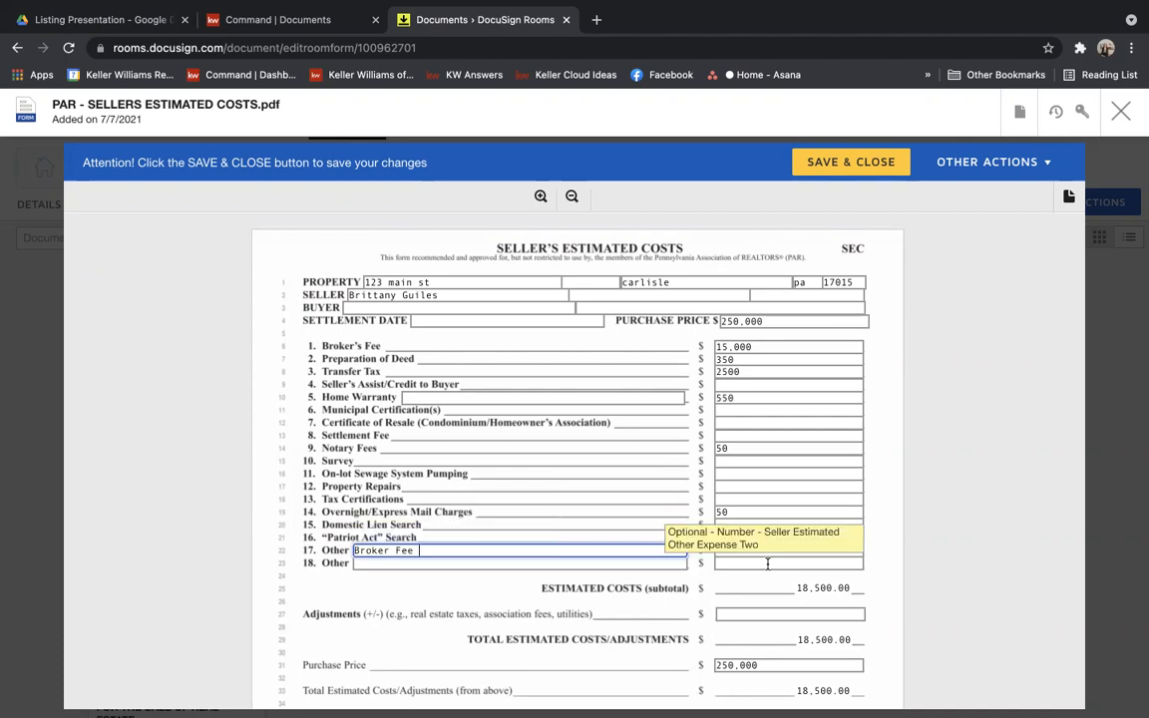
{"action": "type", "text": "550"}
{"action": "left_click", "coordinate": [889, 466]}
Enter a settlement fee of 50 on line 8 of the cost list.
{"action": "left_click", "coordinate": [733, 431]}
{"action": "type", "text": "50"}
{"action": "left_click", "coordinate": [882, 505]}
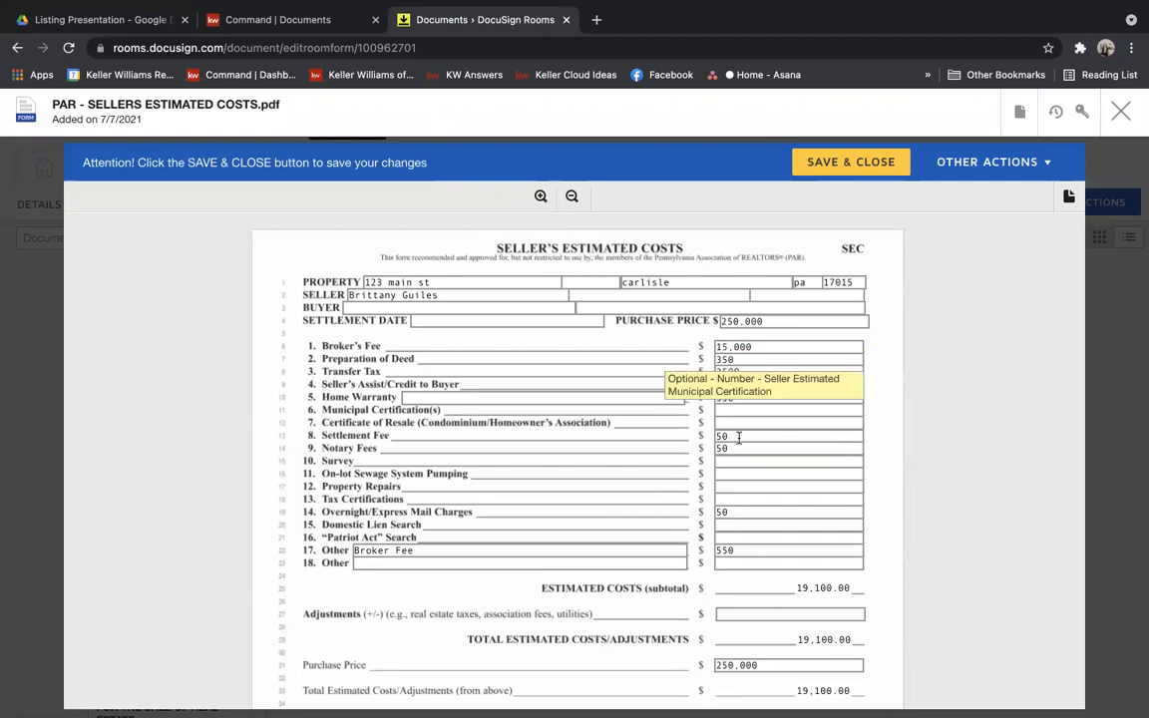
Try to enter "pro rated at closing" as the adjustments amount.
{"action": "scroll", "coordinate": [890, 511], "scroll_direction": "down", "scroll_amount": 5}
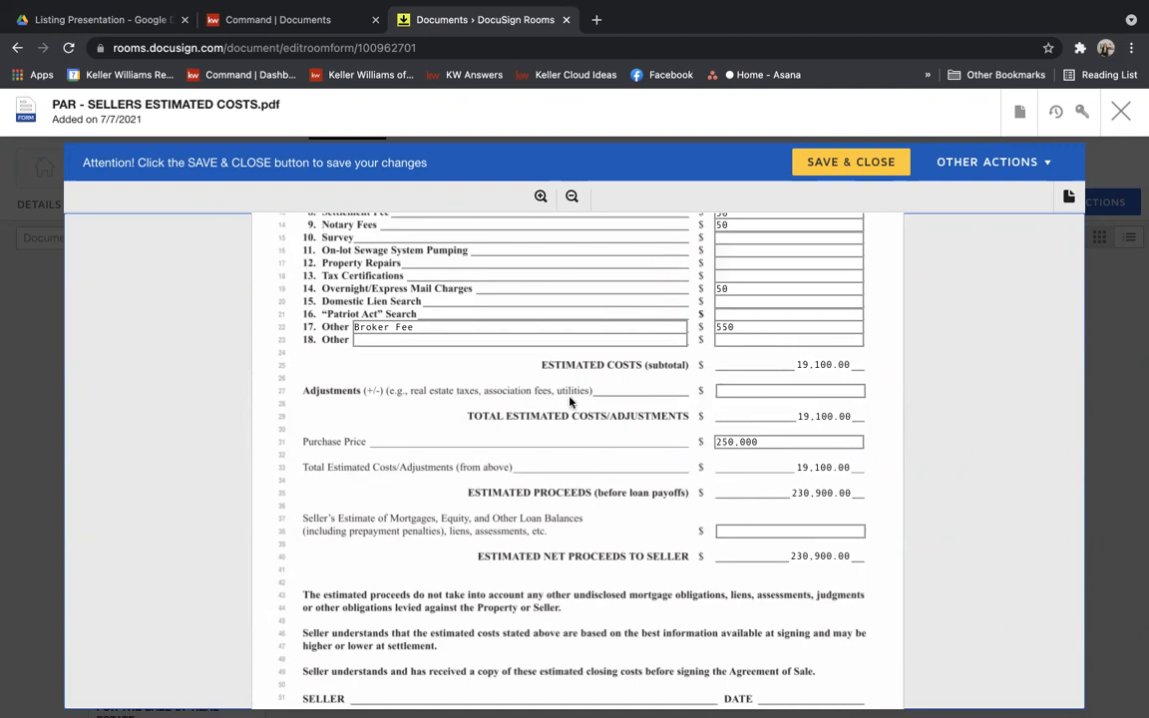
{"action": "left_click", "coordinate": [748, 390]}
{"action": "type", "text": "pro "}
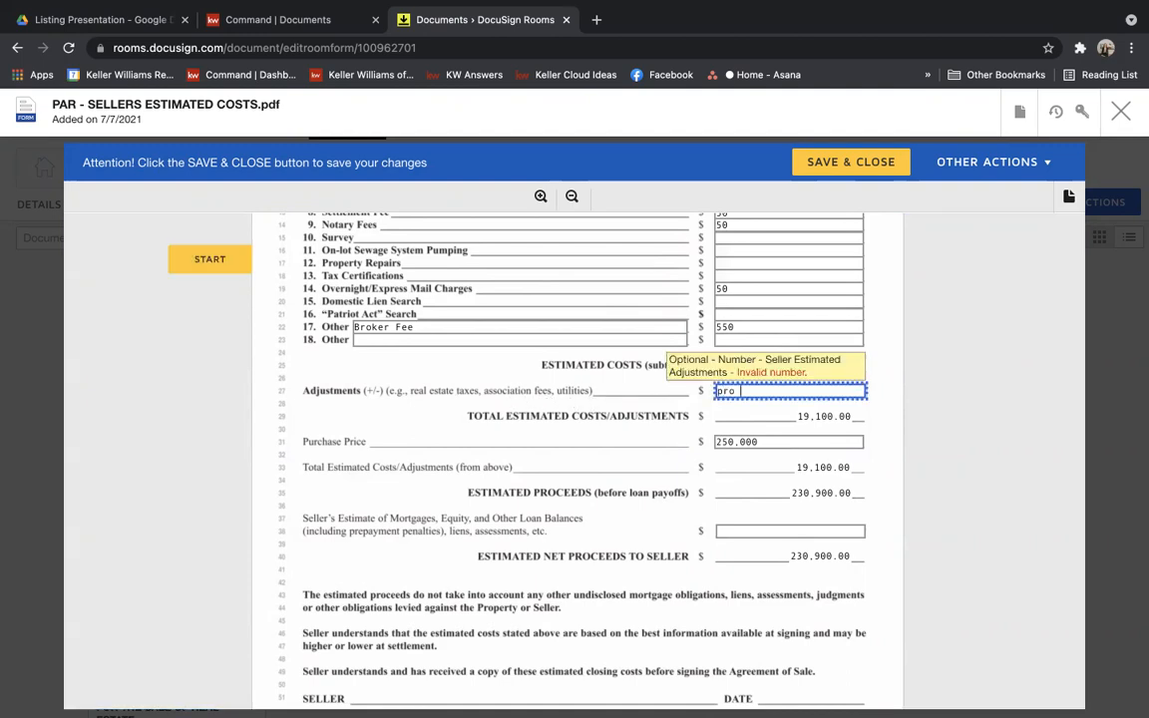
{"action": "type", "text": "rated at closing"}
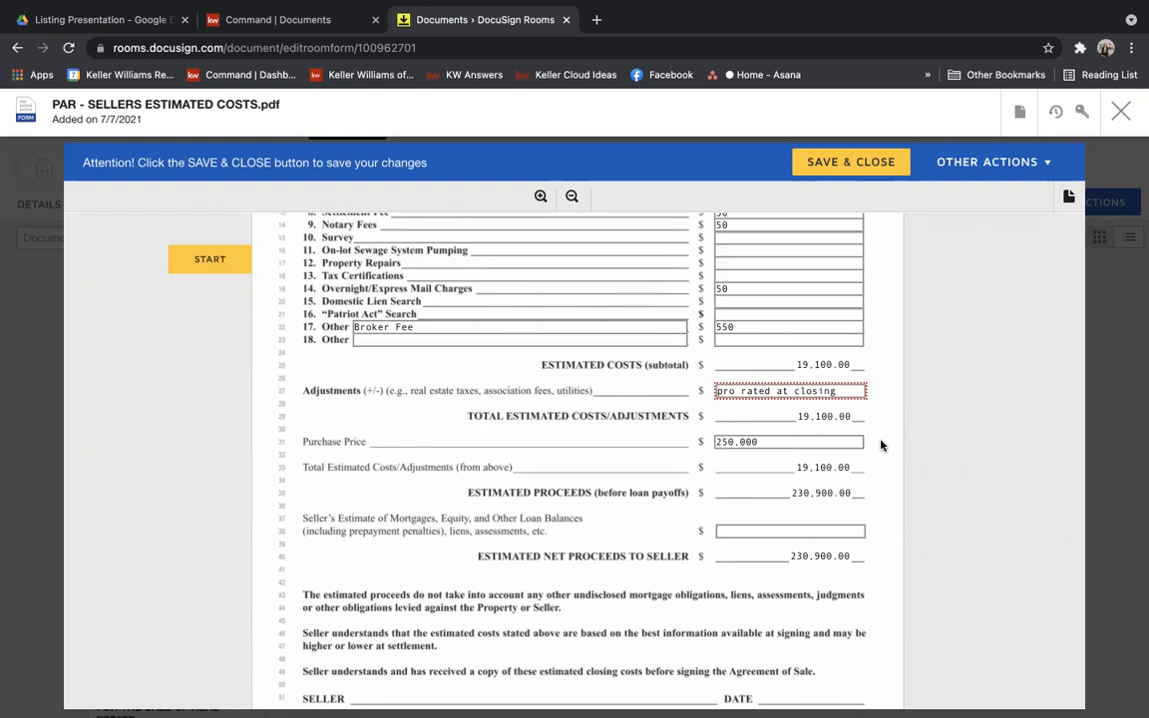
Set the seller's estimate of mortgages, equity and other loan balances to 200,000.
{"action": "scroll", "coordinate": [882, 444], "scroll_direction": "down", "scroll_amount": 3}
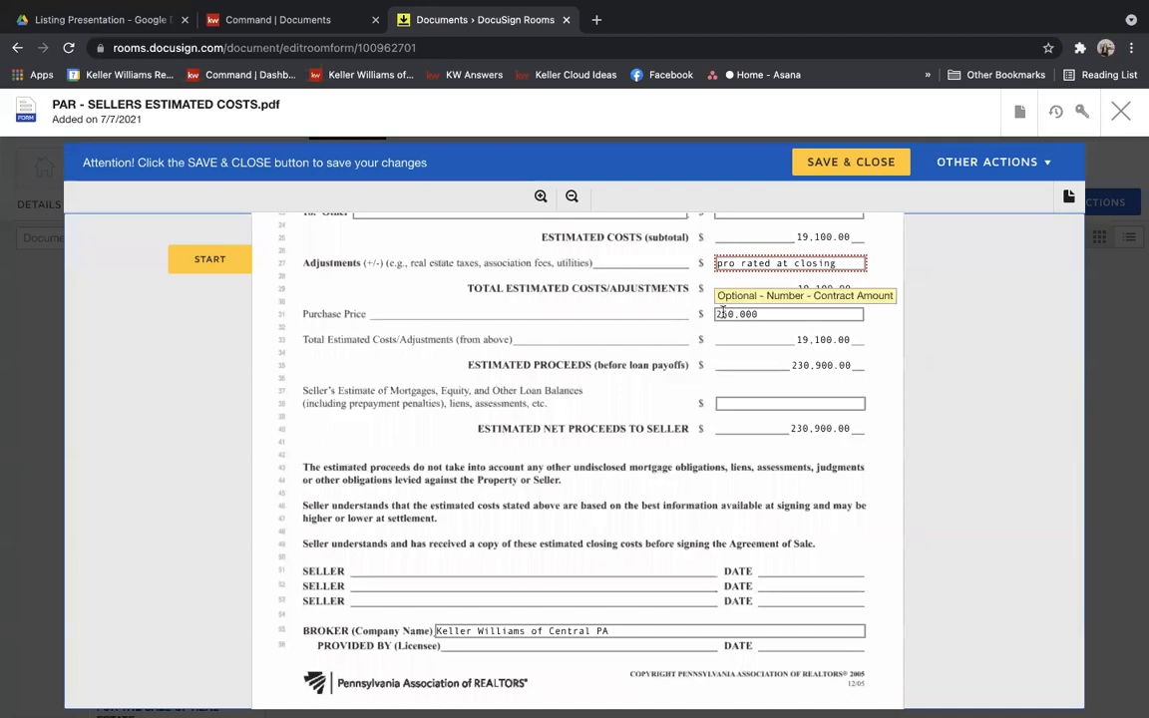
{"action": "left_click", "coordinate": [738, 403]}
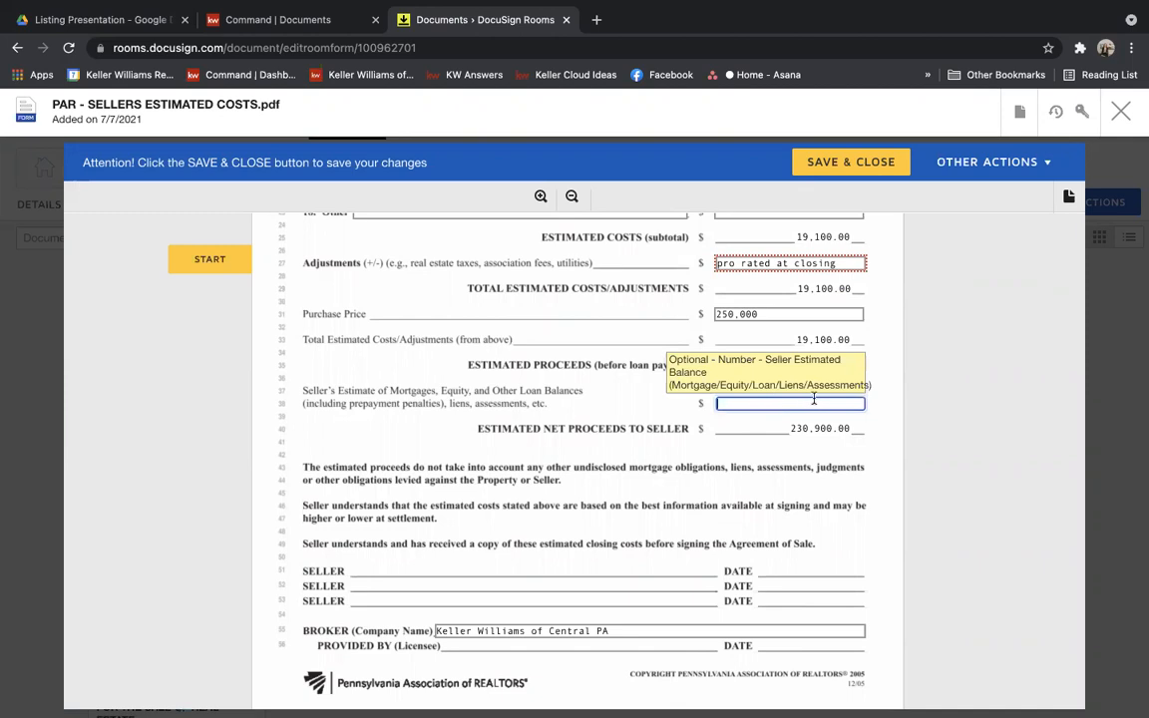
{"action": "type", "text": "200,000"}
{"action": "left_click", "coordinate": [864, 463]}
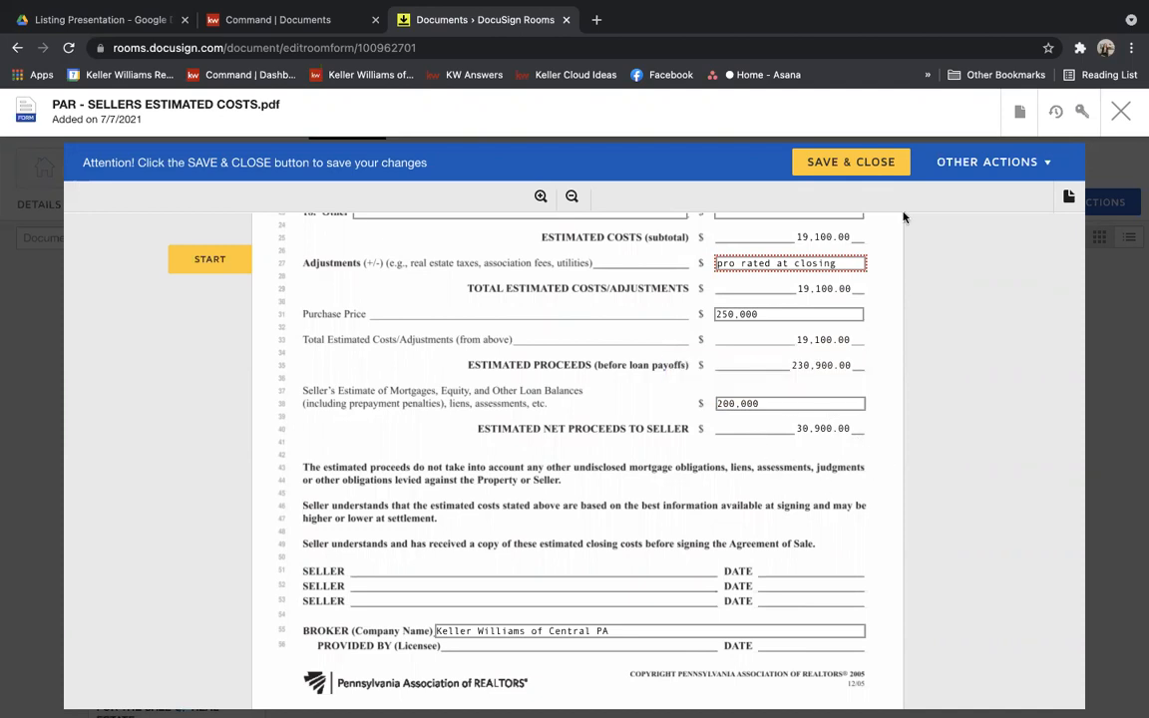
Clear the text in the adjustments field, then save and close the form.
{"action": "left_click", "coordinate": [851, 172]}
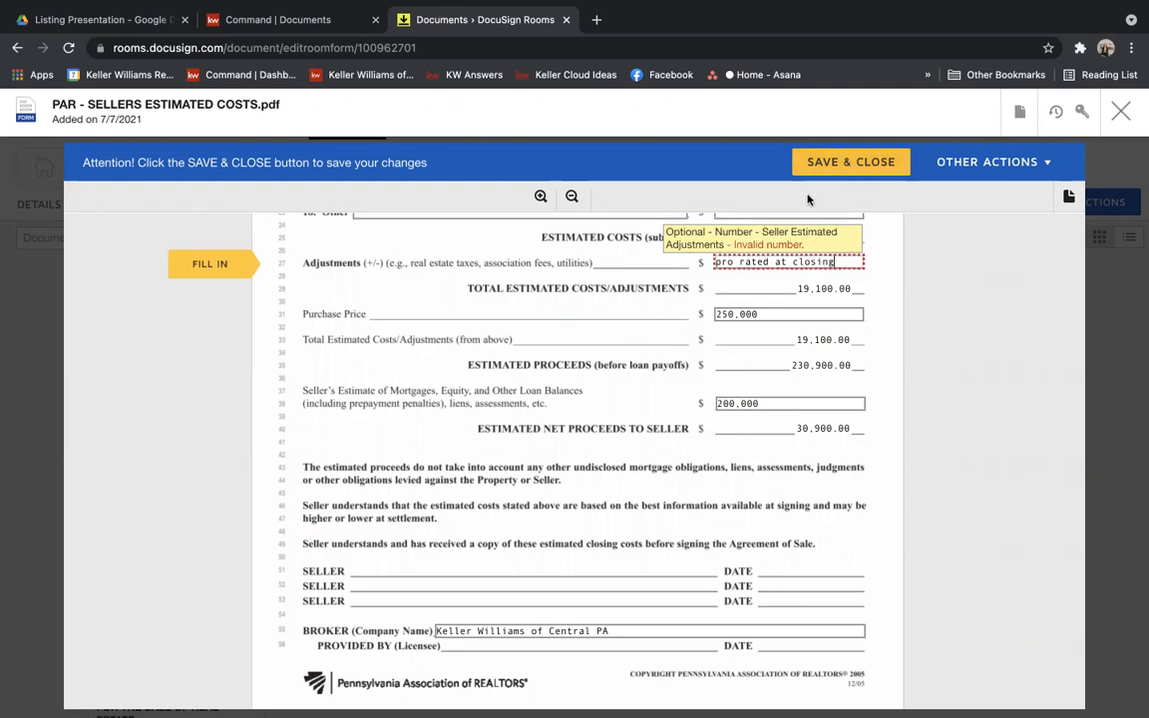
{"action": "left_click_drag", "start_coordinate": [842, 262], "coordinate": [719, 262]}
{"action": "key", "text": "BackSpace"}
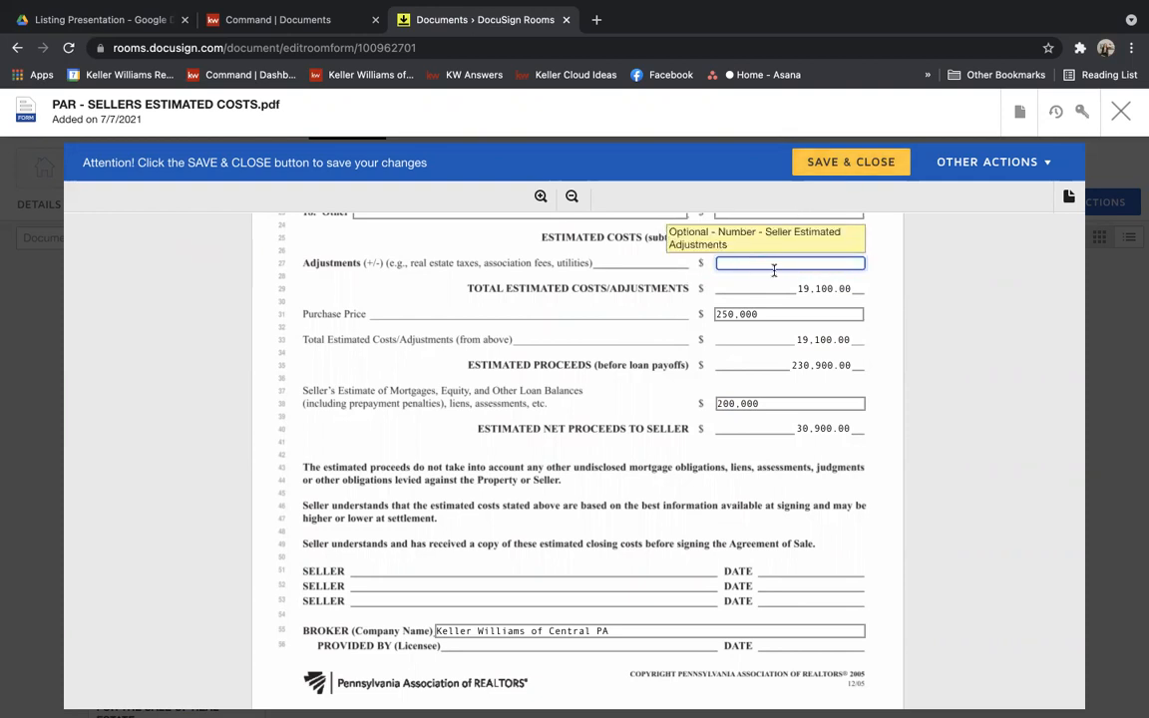
{"action": "left_click", "coordinate": [825, 174]}
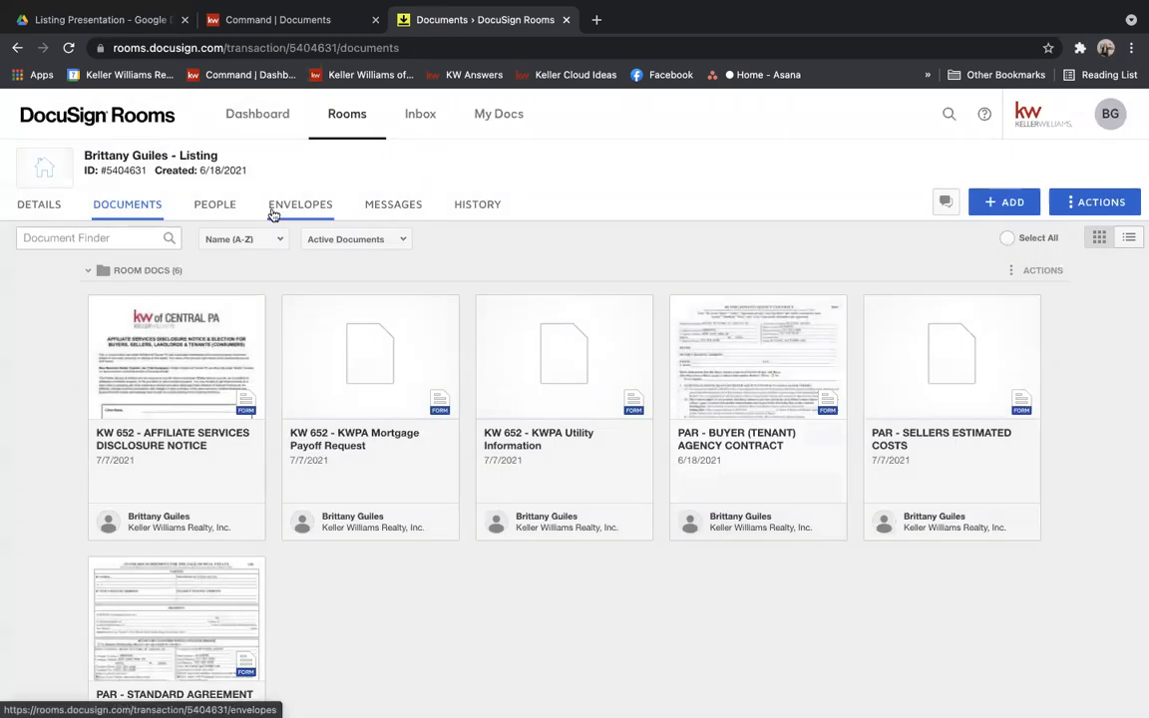
Create a new envelope in the listing room and add the PAR - SELLERS ESTIMATED COSTS room document to it.
{"action": "left_click", "coordinate": [273, 212]}
{"action": "left_click", "coordinate": [1005, 202]}
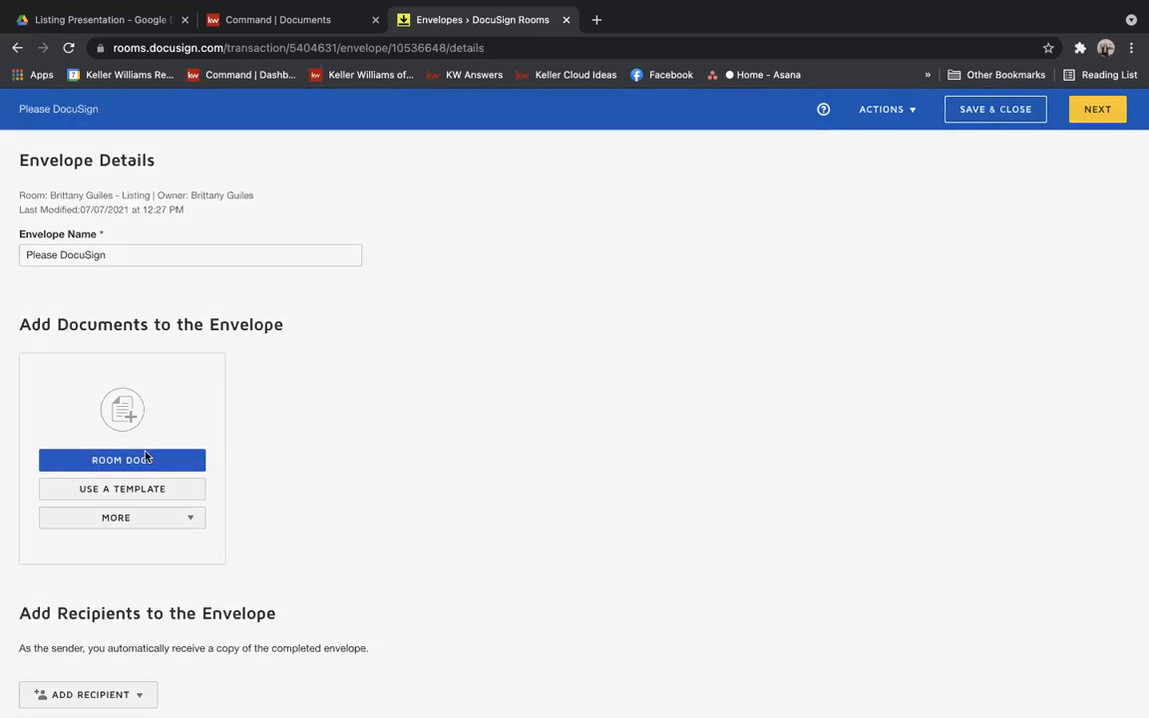
{"action": "left_click", "coordinate": [146, 458]}
{"action": "left_click", "coordinate": [242, 478]}
{"action": "left_click", "coordinate": [285, 552]}
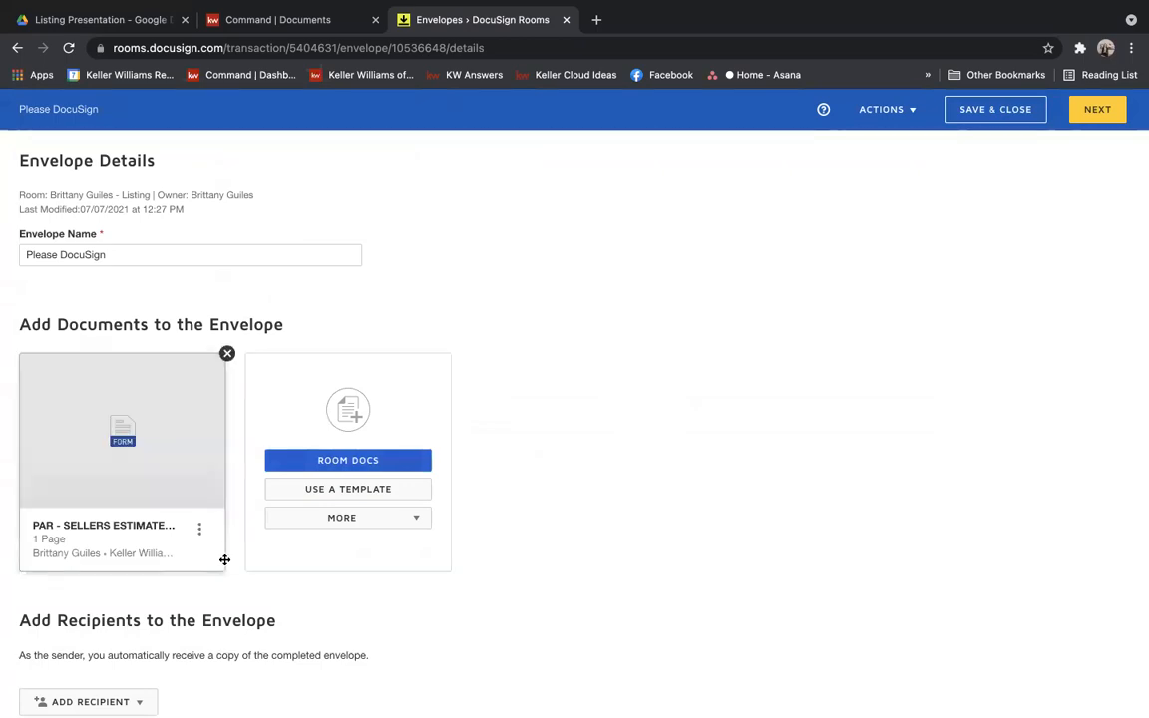
Add the Seller One pre-tagged role with the seller's Gmail contact as recipient, and continue to field placement.
{"action": "scroll", "coordinate": [660, 576], "scroll_direction": "down", "scroll_amount": 5}
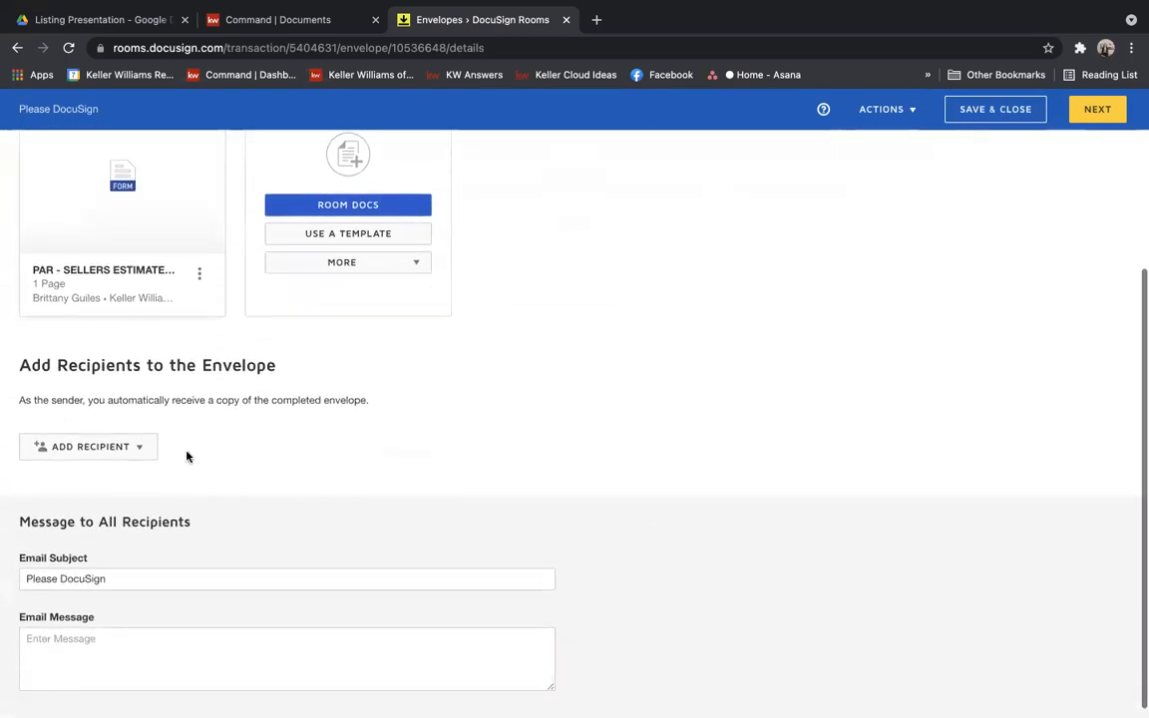
{"action": "left_click", "coordinate": [95, 446]}
{"action": "left_click", "coordinate": [94, 478]}
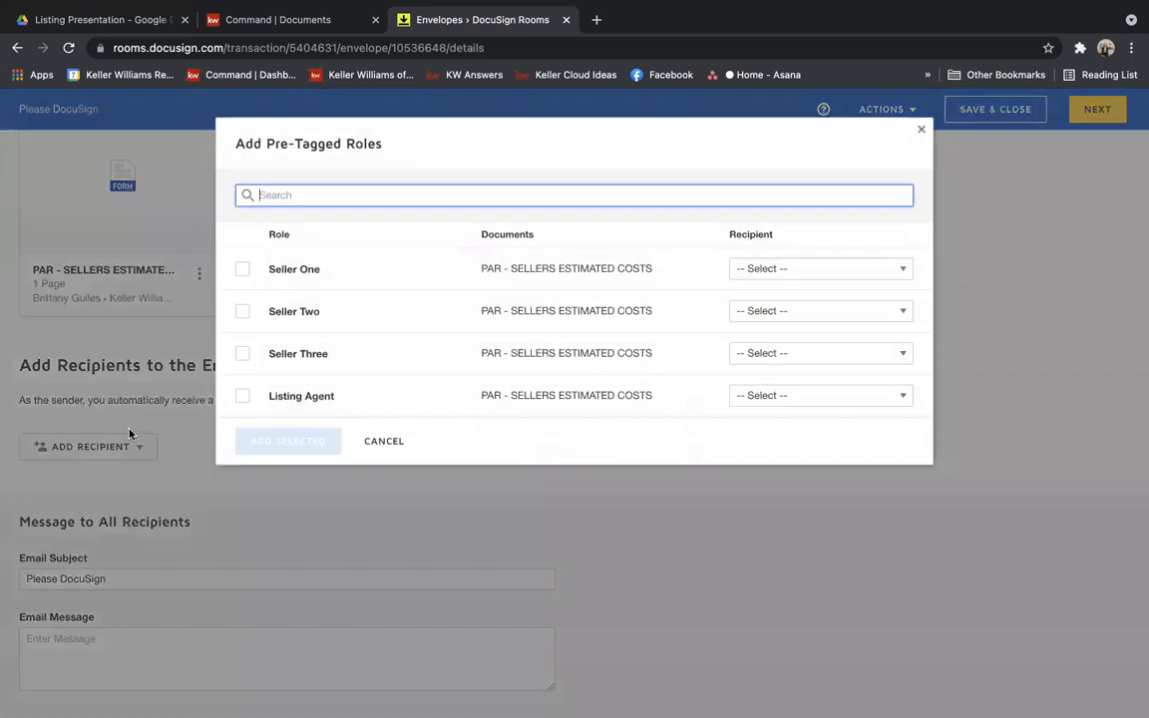
{"action": "left_click", "coordinate": [245, 269]}
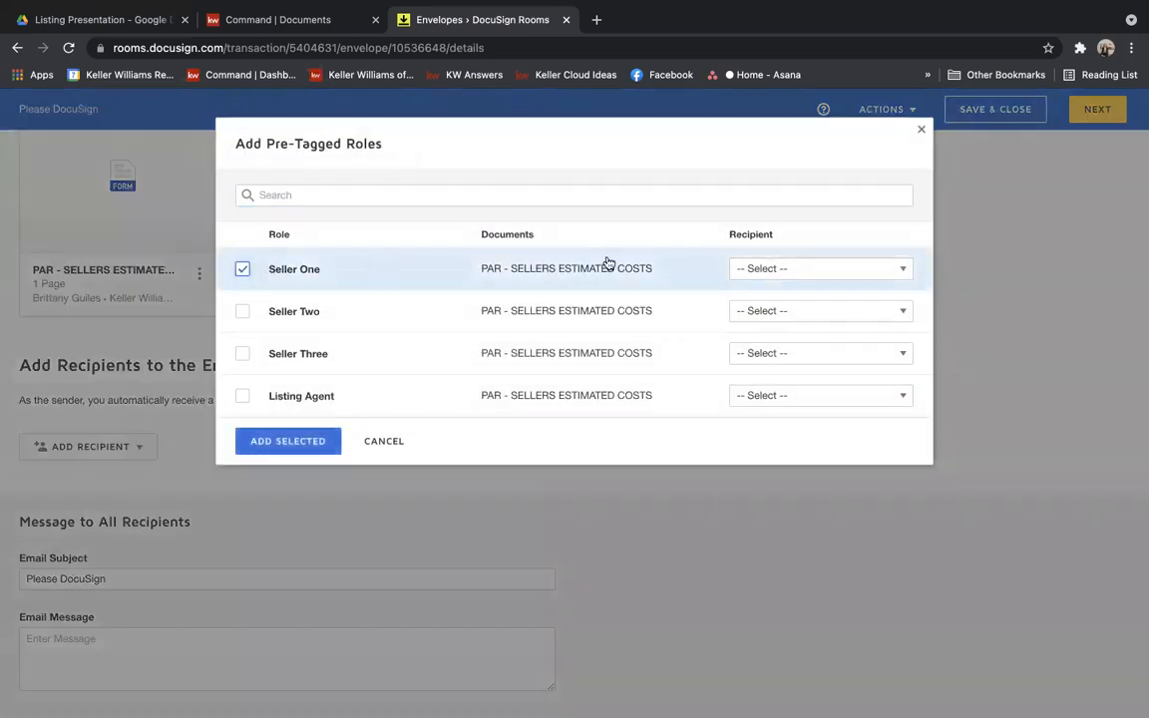
{"action": "left_click", "coordinate": [790, 269]}
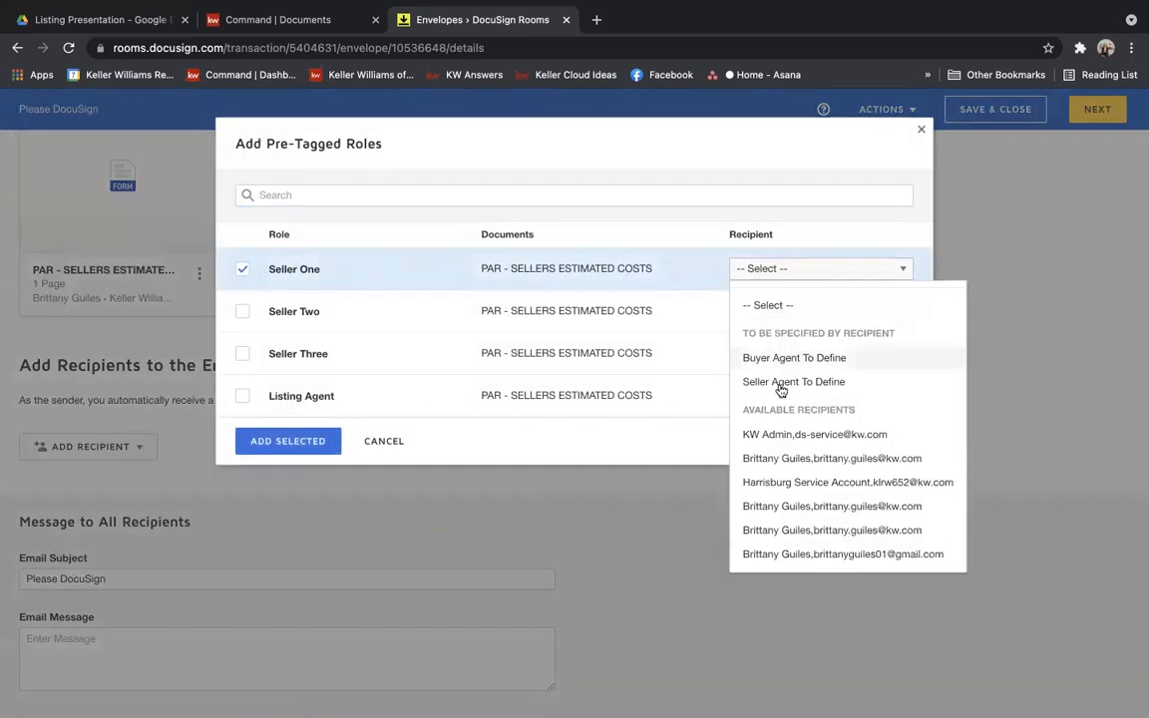
{"action": "left_click", "coordinate": [784, 552]}
{"action": "left_click", "coordinate": [285, 441]}
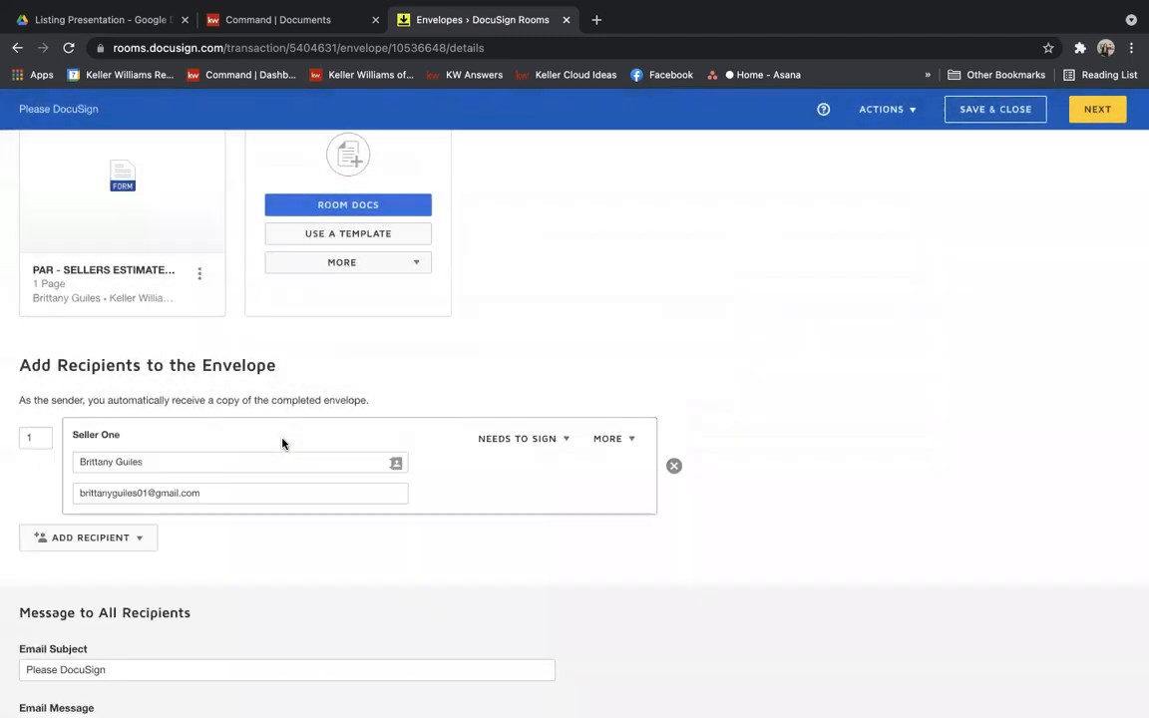
{"action": "left_click", "coordinate": [1102, 109]}
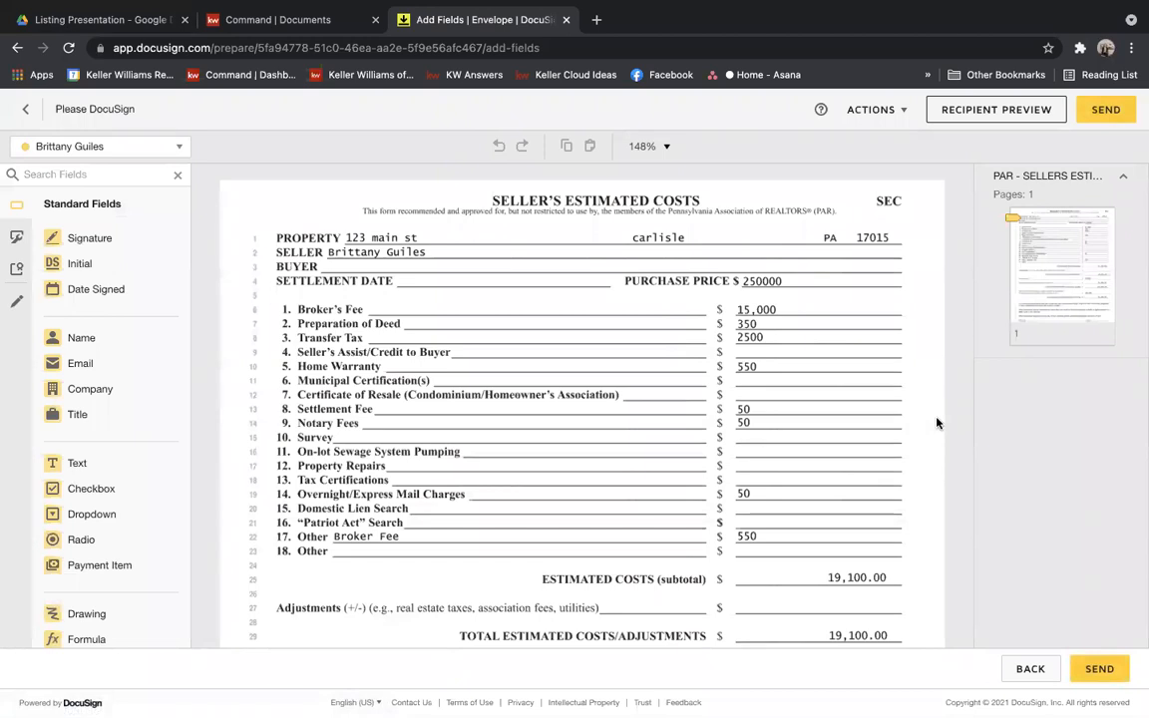
Place a Text field for the seller recipient on the Adjustments amount line of the form.
{"action": "scroll", "coordinate": [963, 295], "scroll_direction": "down", "scroll_amount": 5}
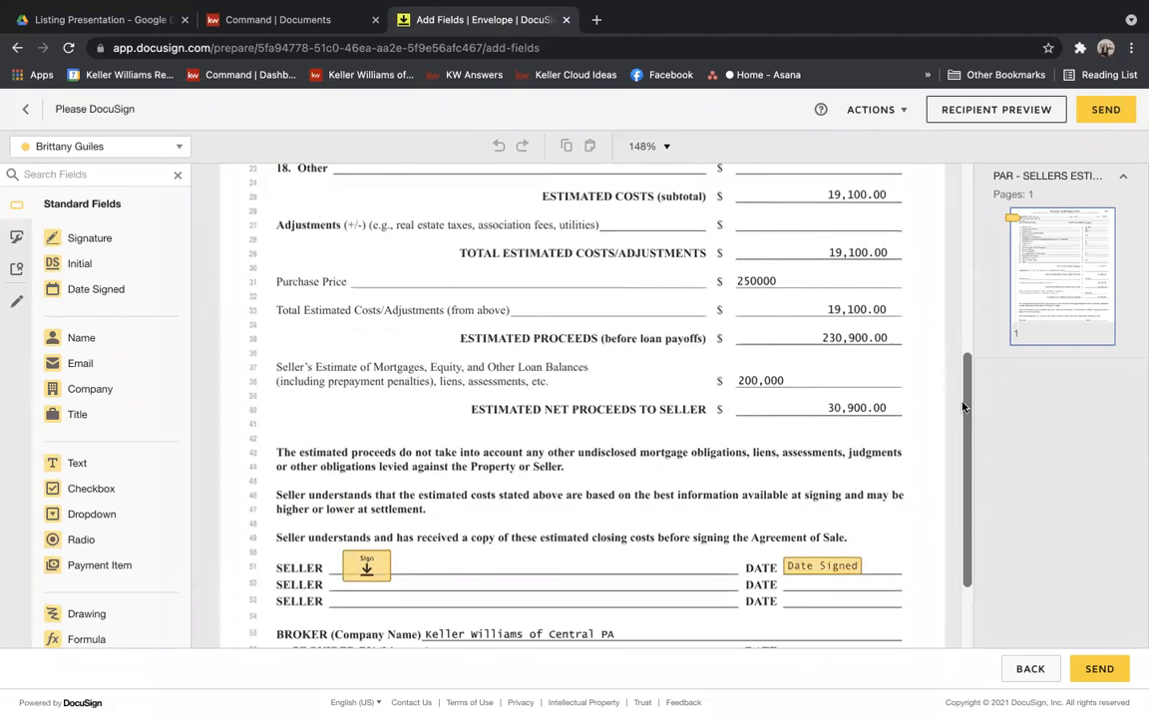
{"action": "scroll", "coordinate": [963, 379], "scroll_direction": "up", "scroll_amount": 3}
{"action": "left_click_drag", "start_coordinate": [968, 356], "coordinate": [966, 250]}
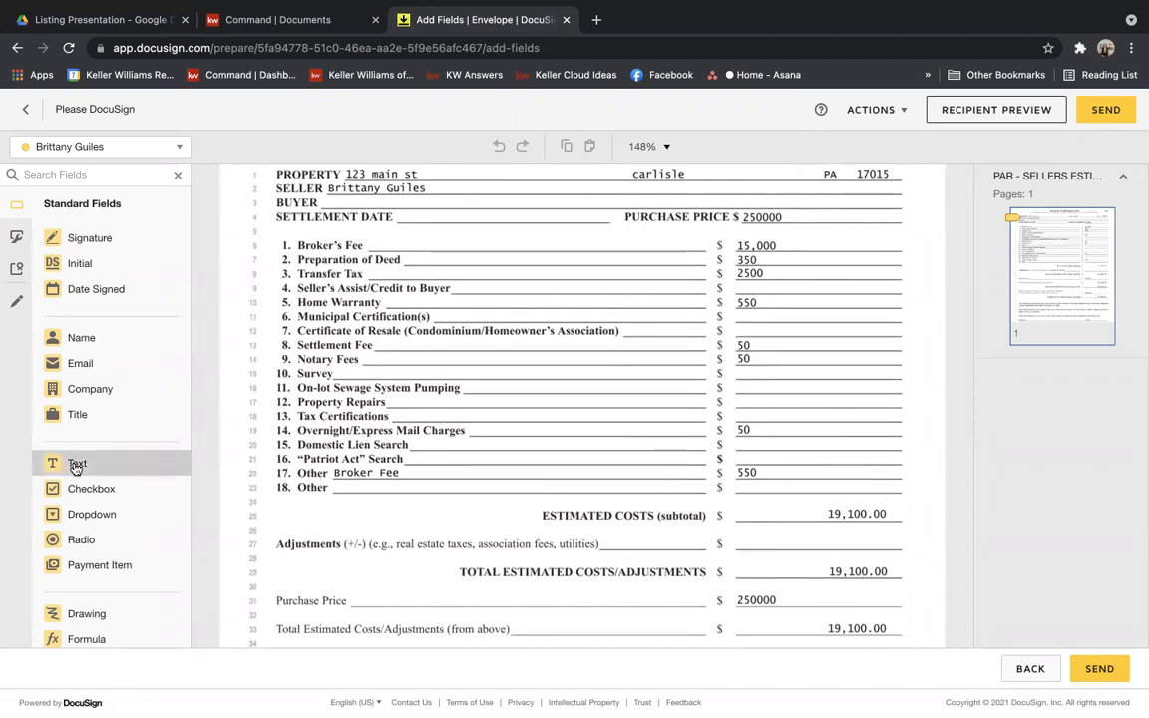
{"action": "left_click_drag", "start_coordinate": [75, 464], "coordinate": [747, 529]}
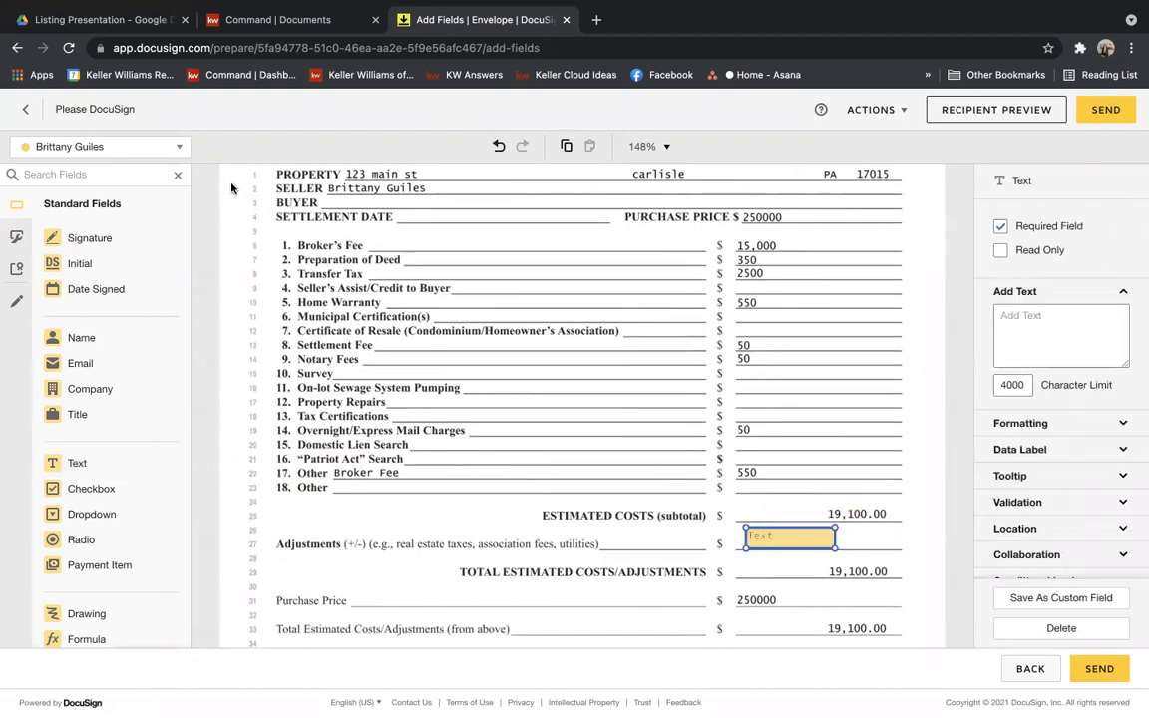
{"action": "left_click", "coordinate": [180, 147]}
{"action": "left_click", "coordinate": [95, 172]}
Fill the adjustments text field with "Pro rated at closing", widened to fit on one line, and send the envelope.
{"action": "left_click", "coordinate": [1047, 314]}
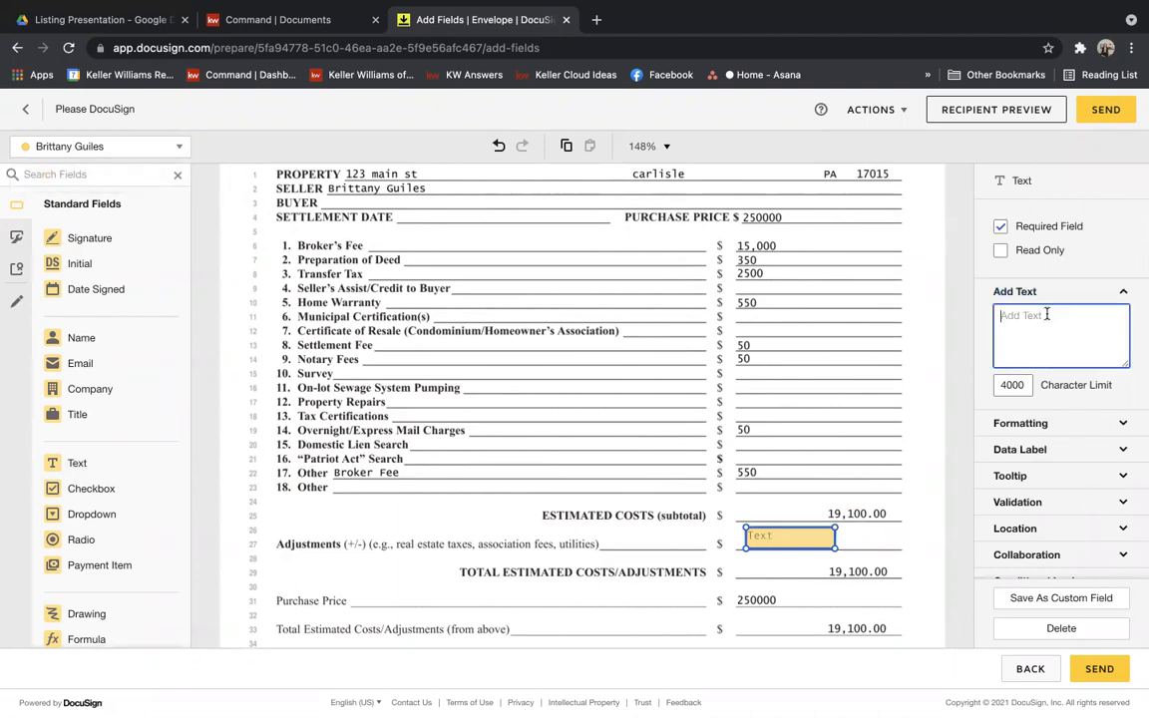
{"action": "type", "text": "Pro rated at closing"}
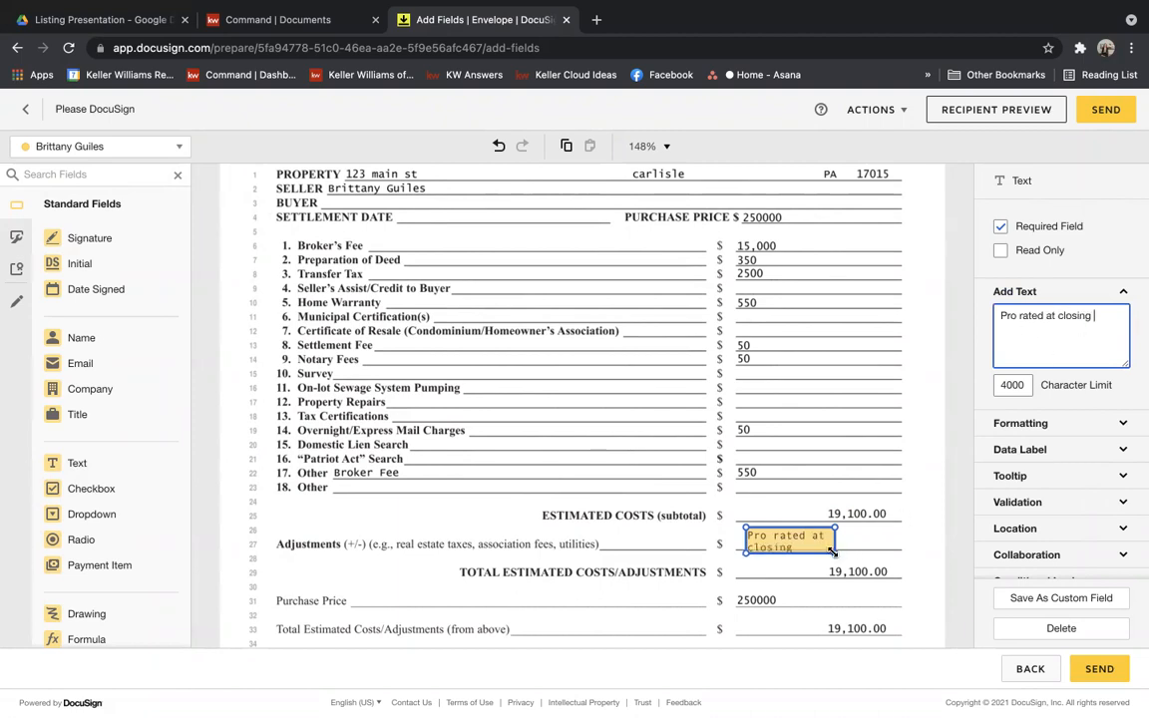
{"action": "left_click_drag", "start_coordinate": [834, 553], "coordinate": [907, 547]}
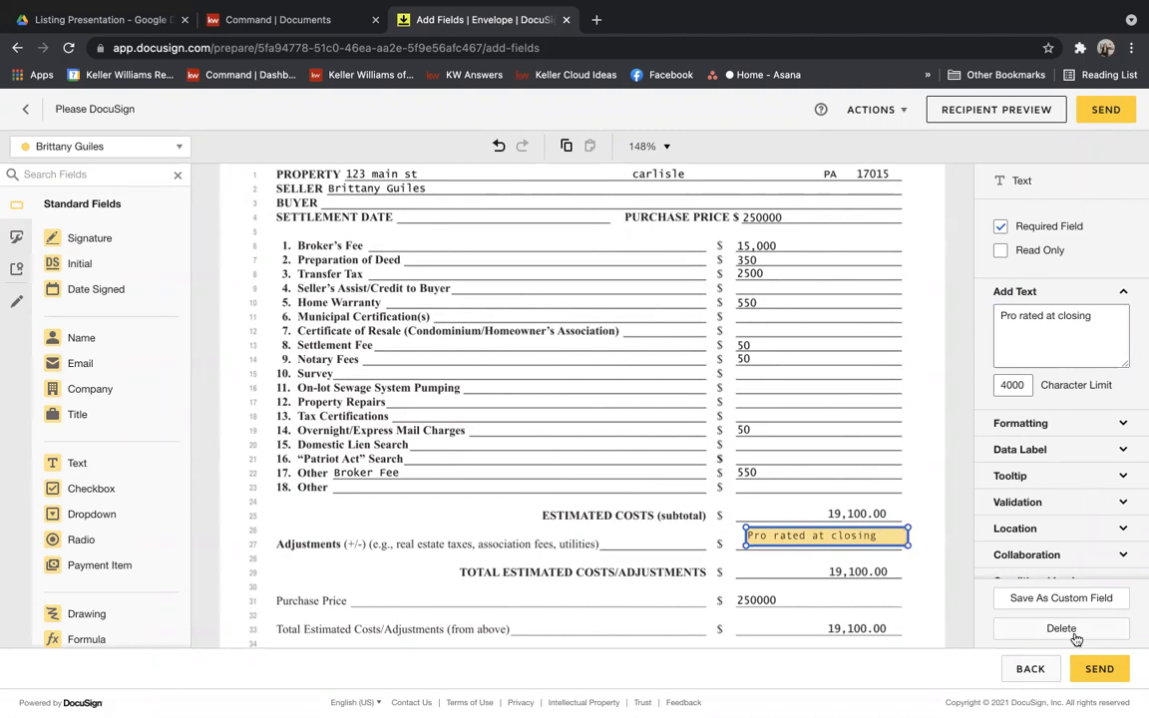
{"action": "left_click", "coordinate": [929, 585]}
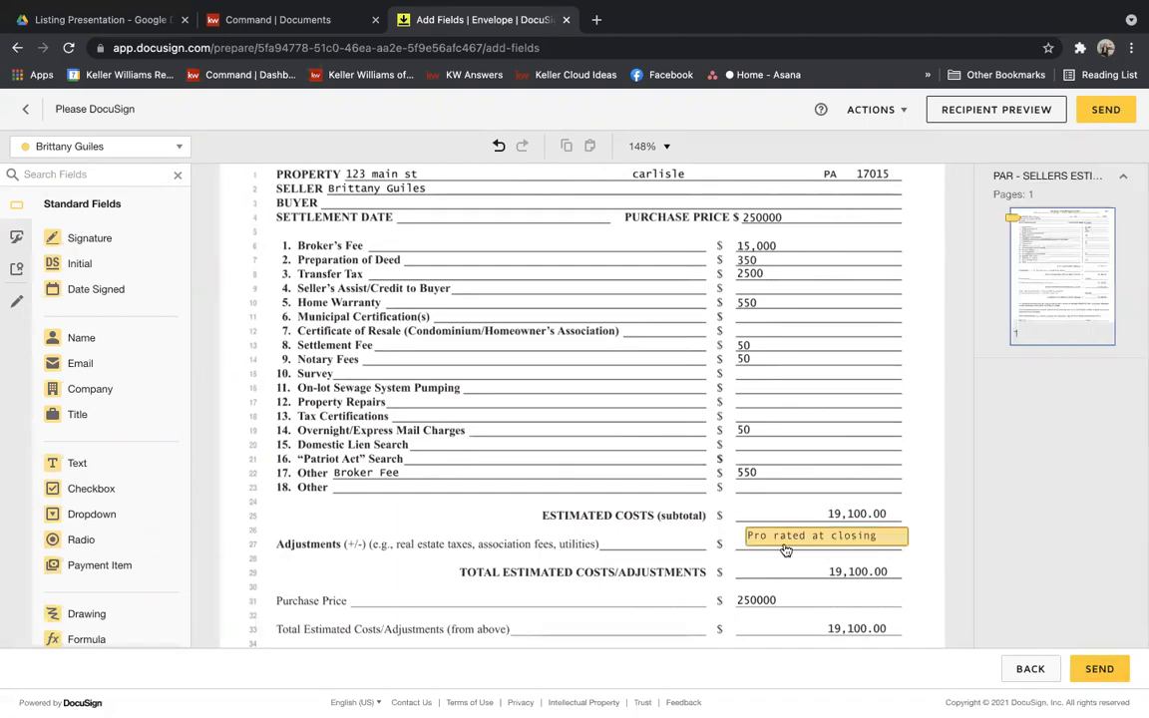
{"action": "left_click", "coordinate": [1100, 671]}
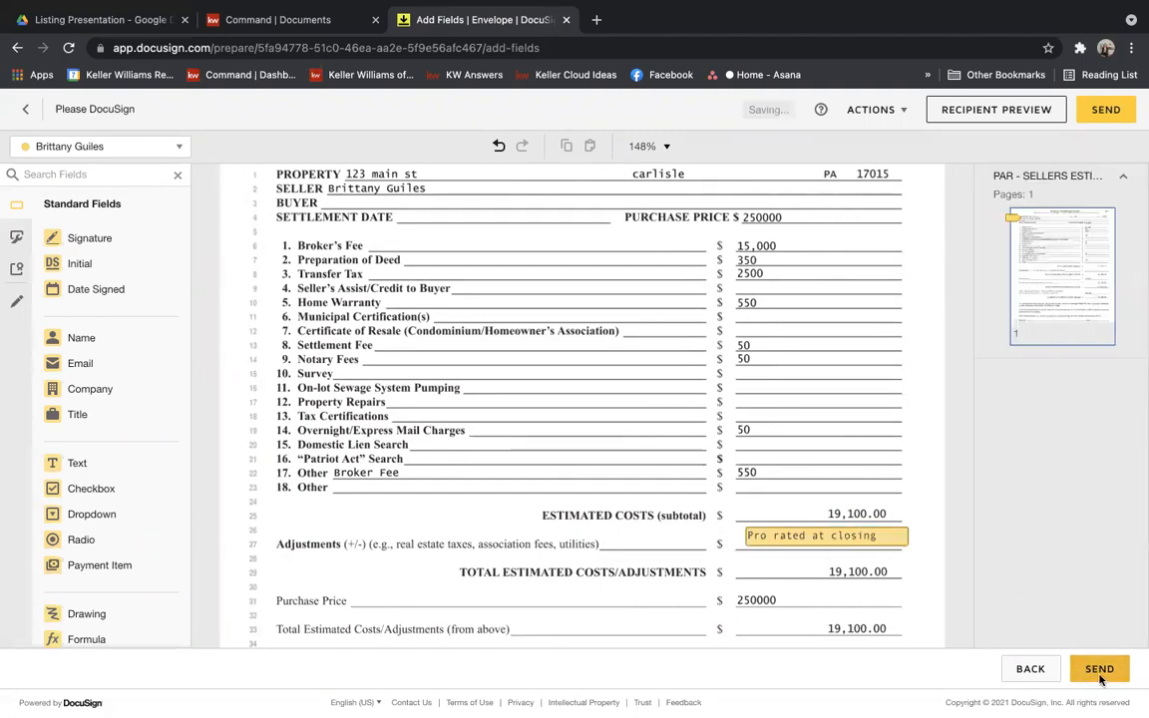